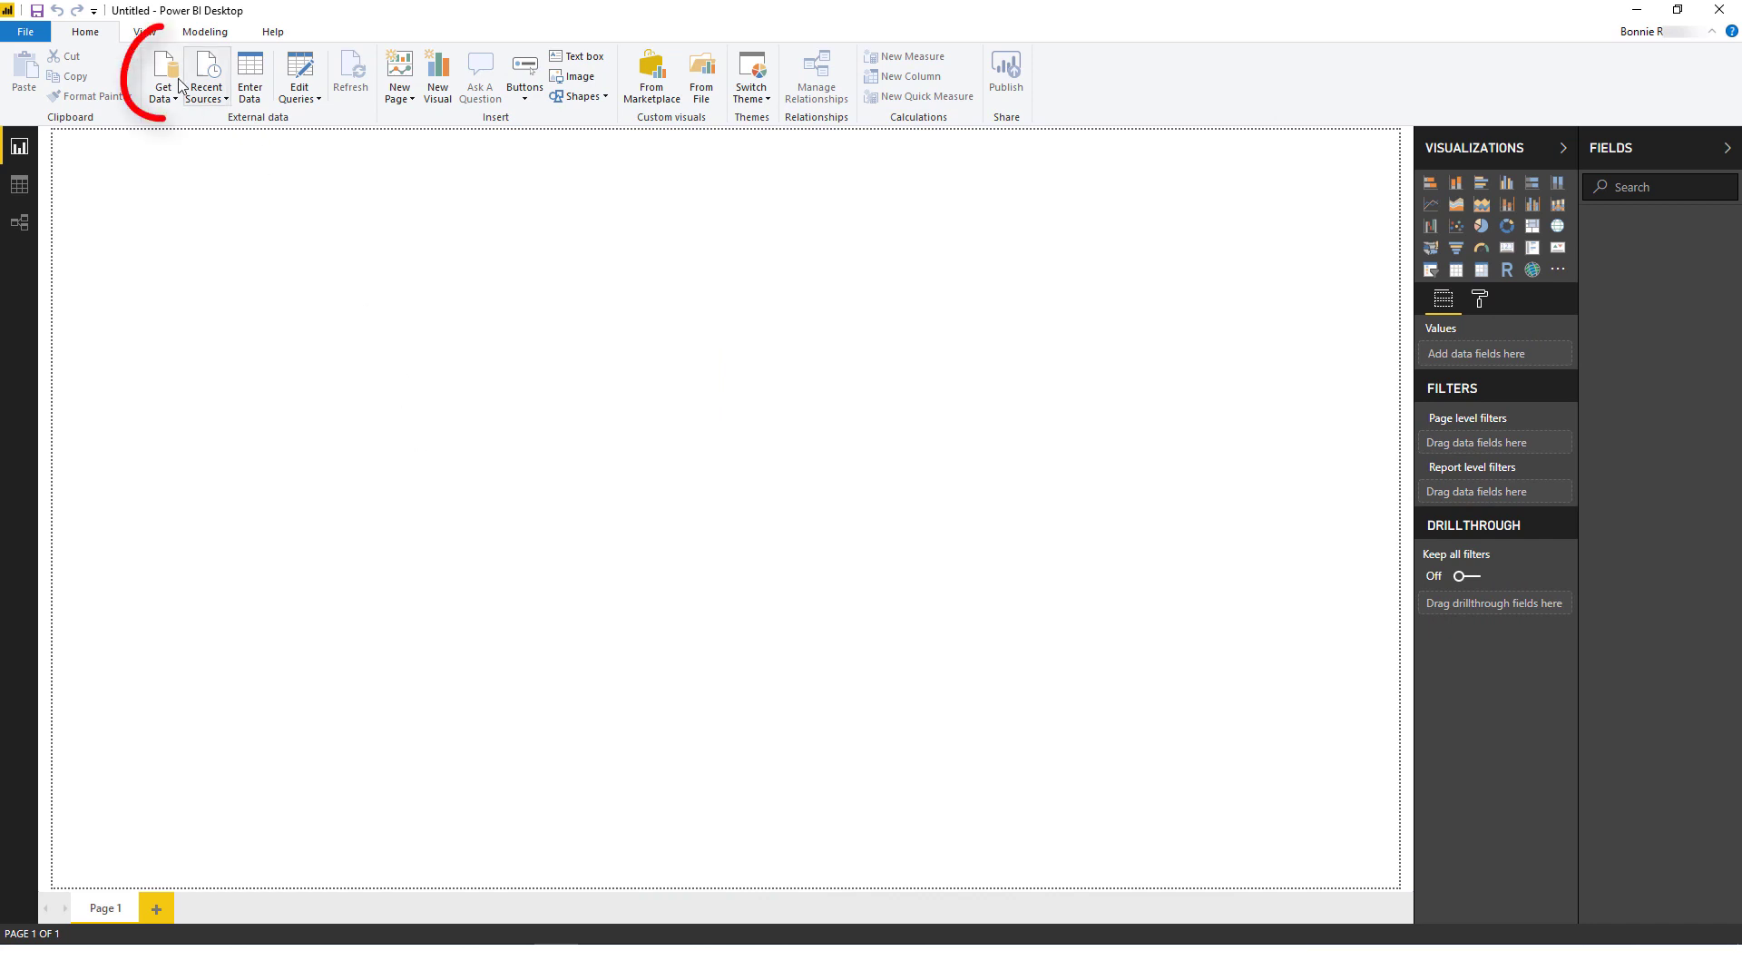
Step: Choose the BI Connector data source and acknowledge the uncertified connector warning
click(164, 70)
drag(1110, 323, 1111, 627)
click(853, 464)
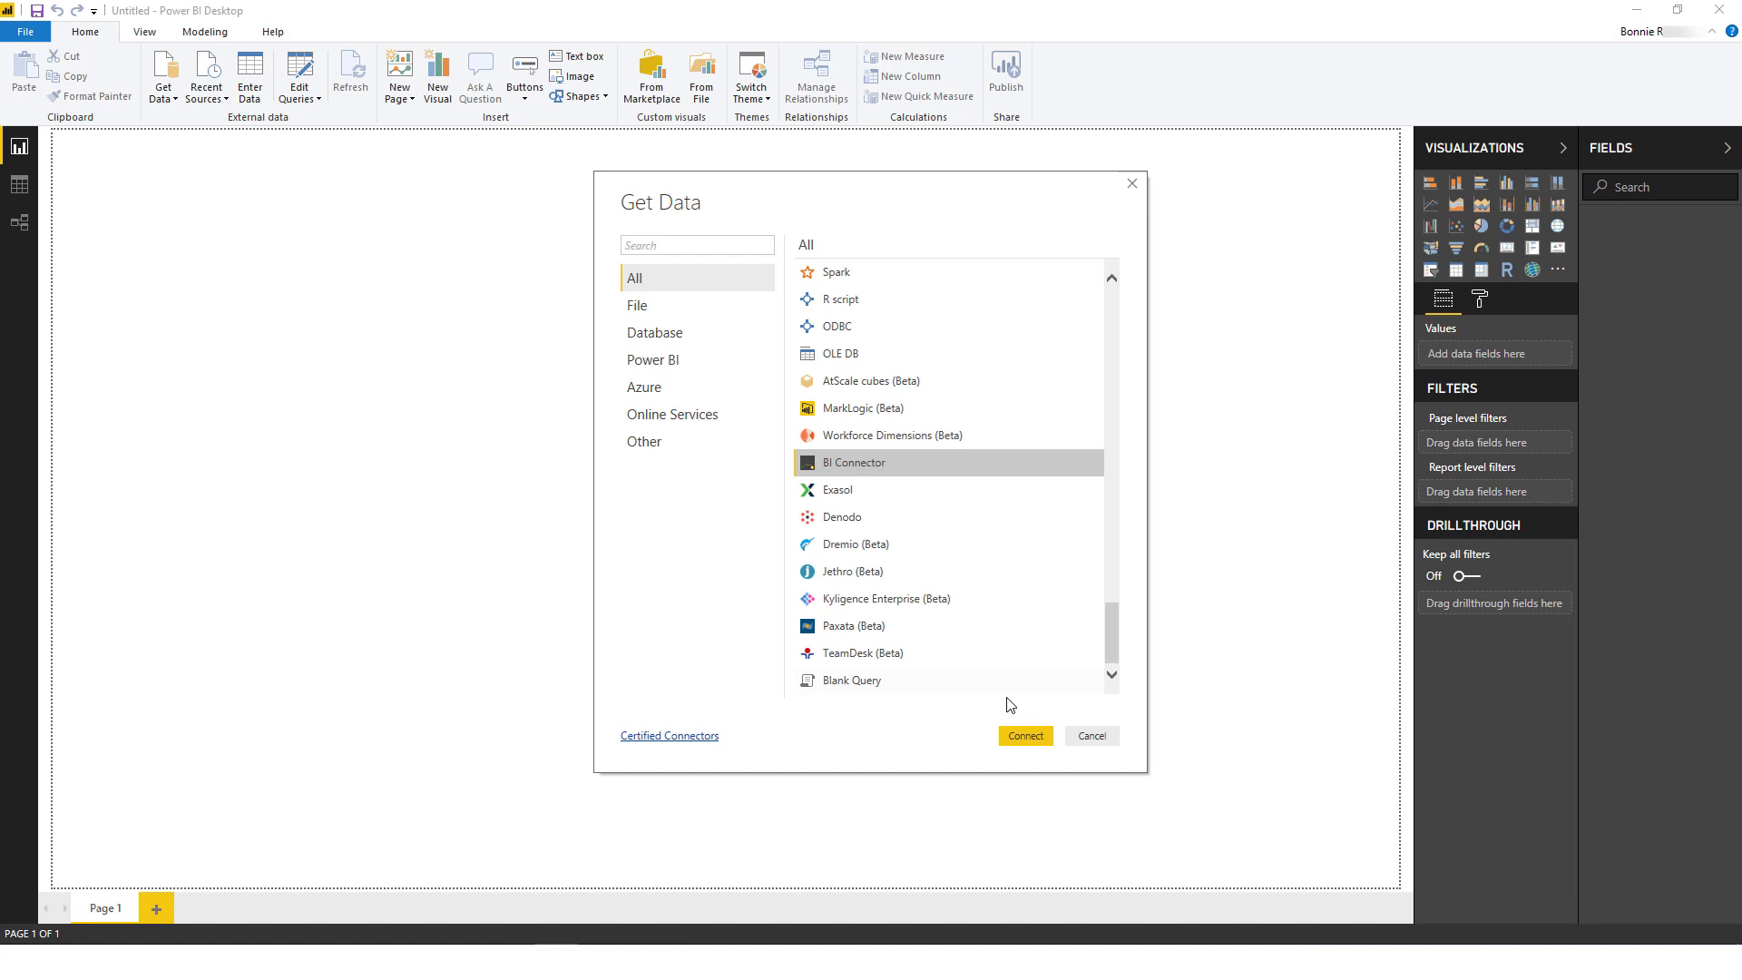
click(1024, 737)
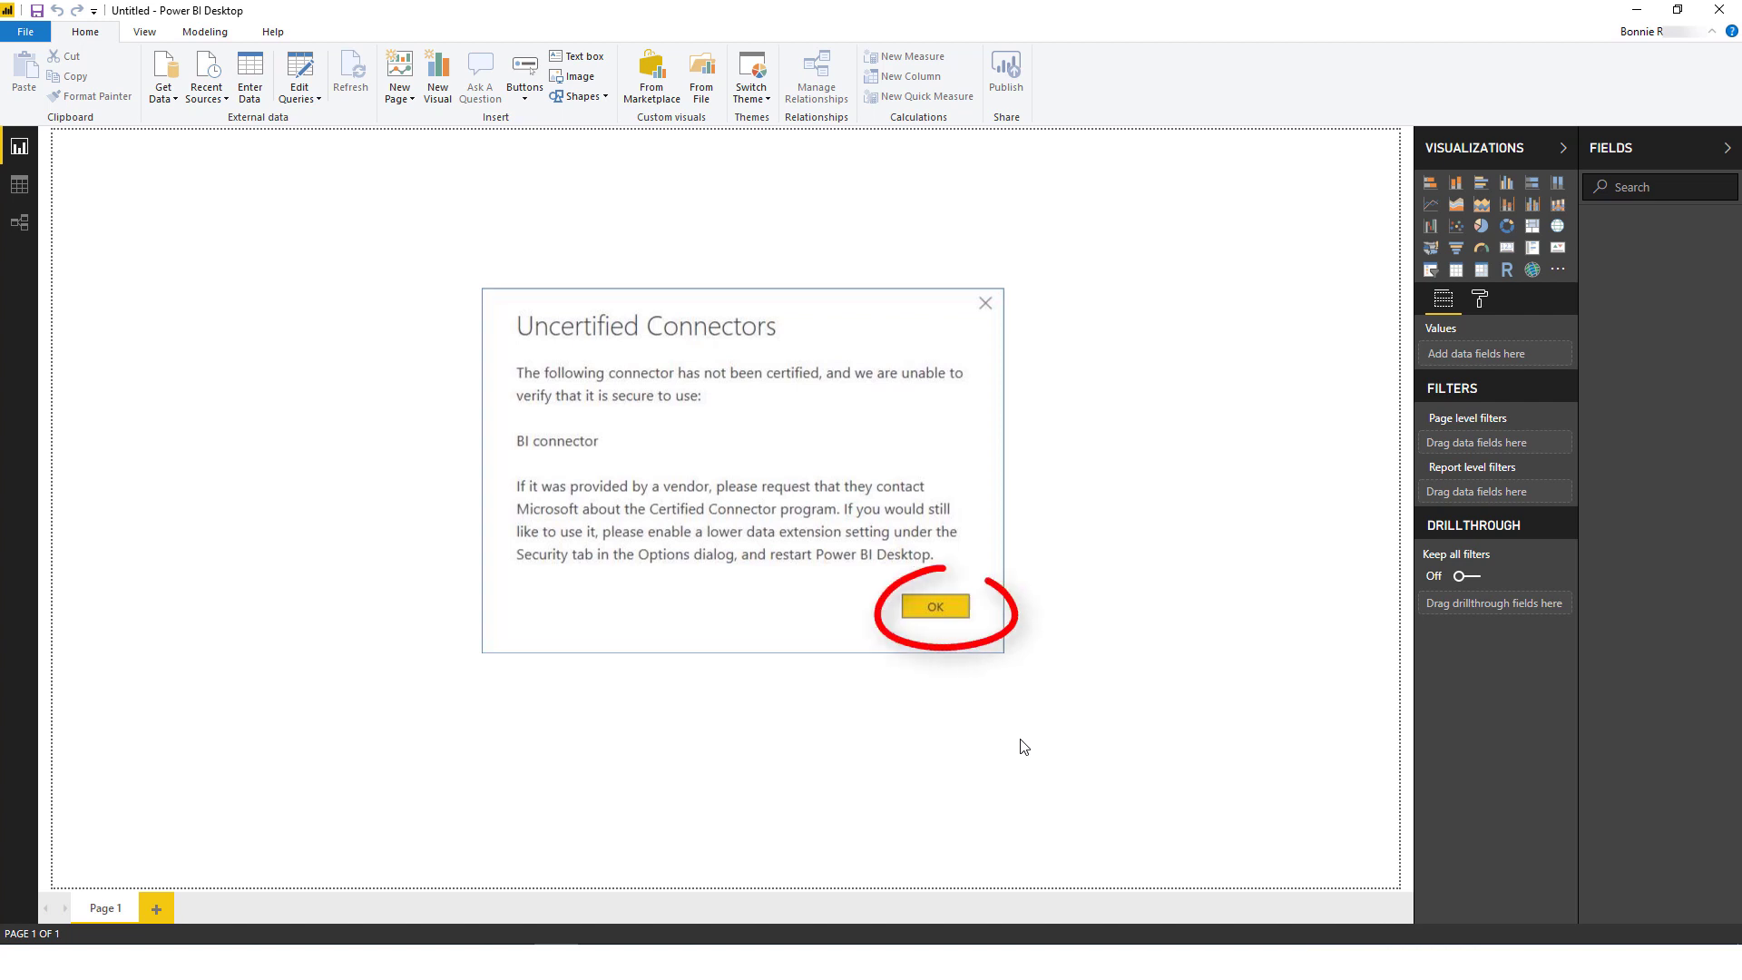
key(Return)
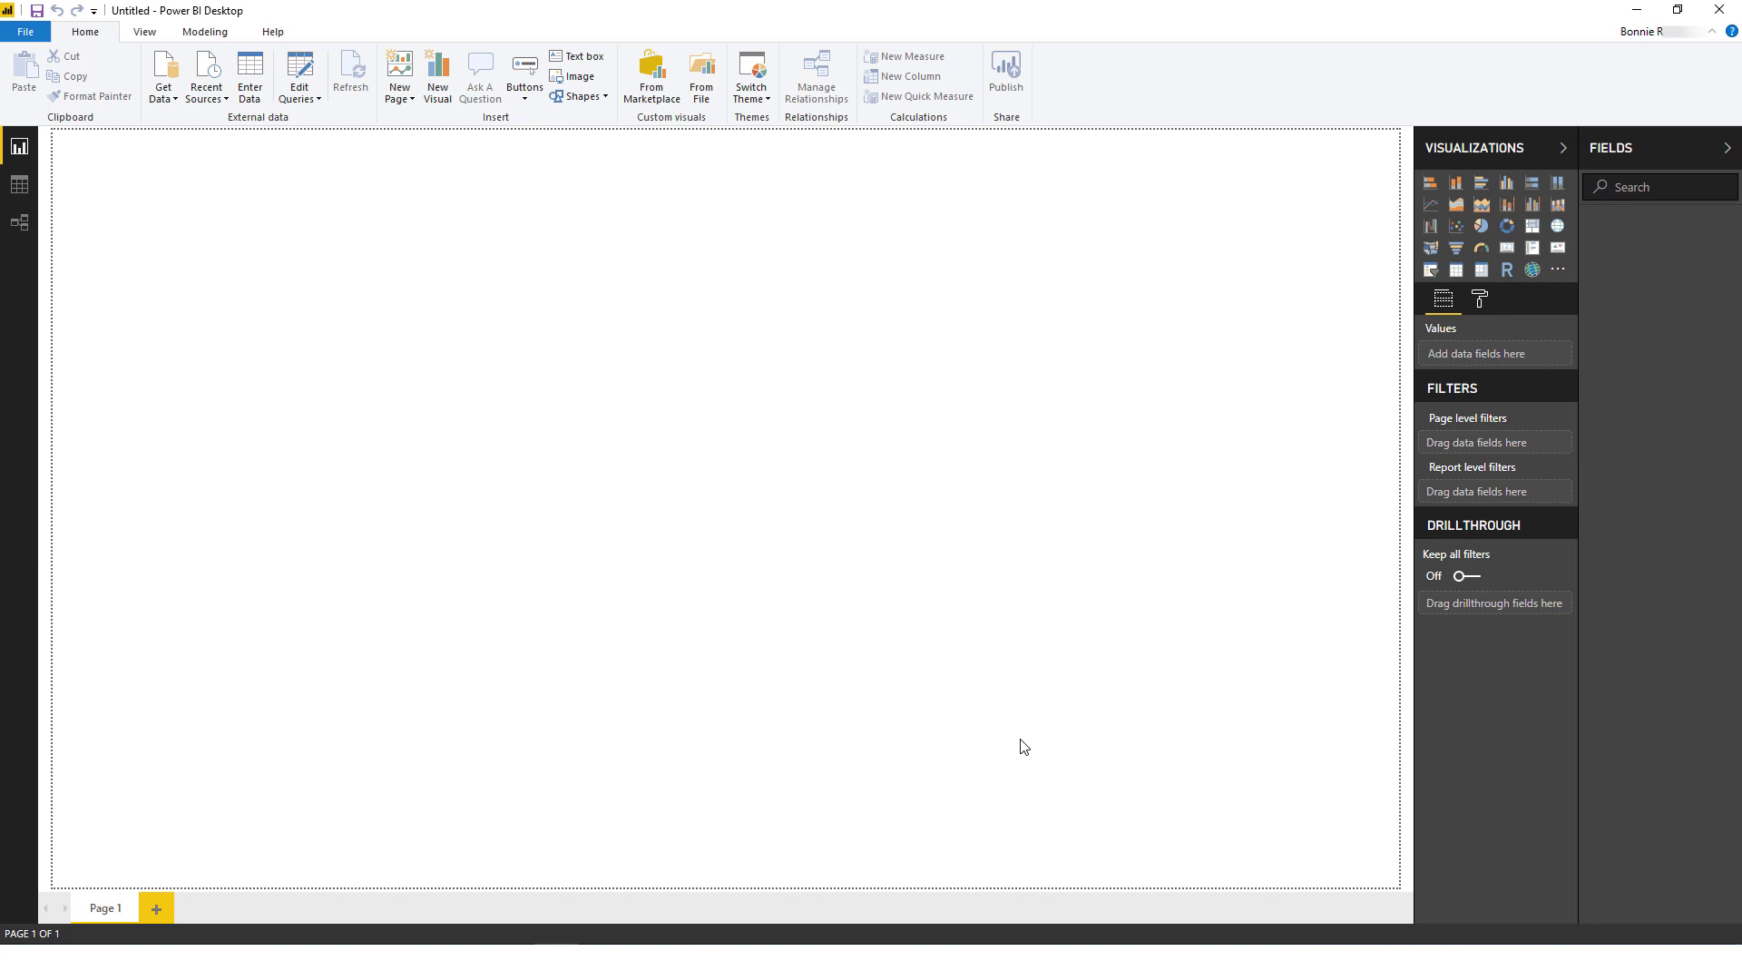
Step: Select '(Not Recommended) Allow any extension to load' in Security options and confirm
click(21, 33)
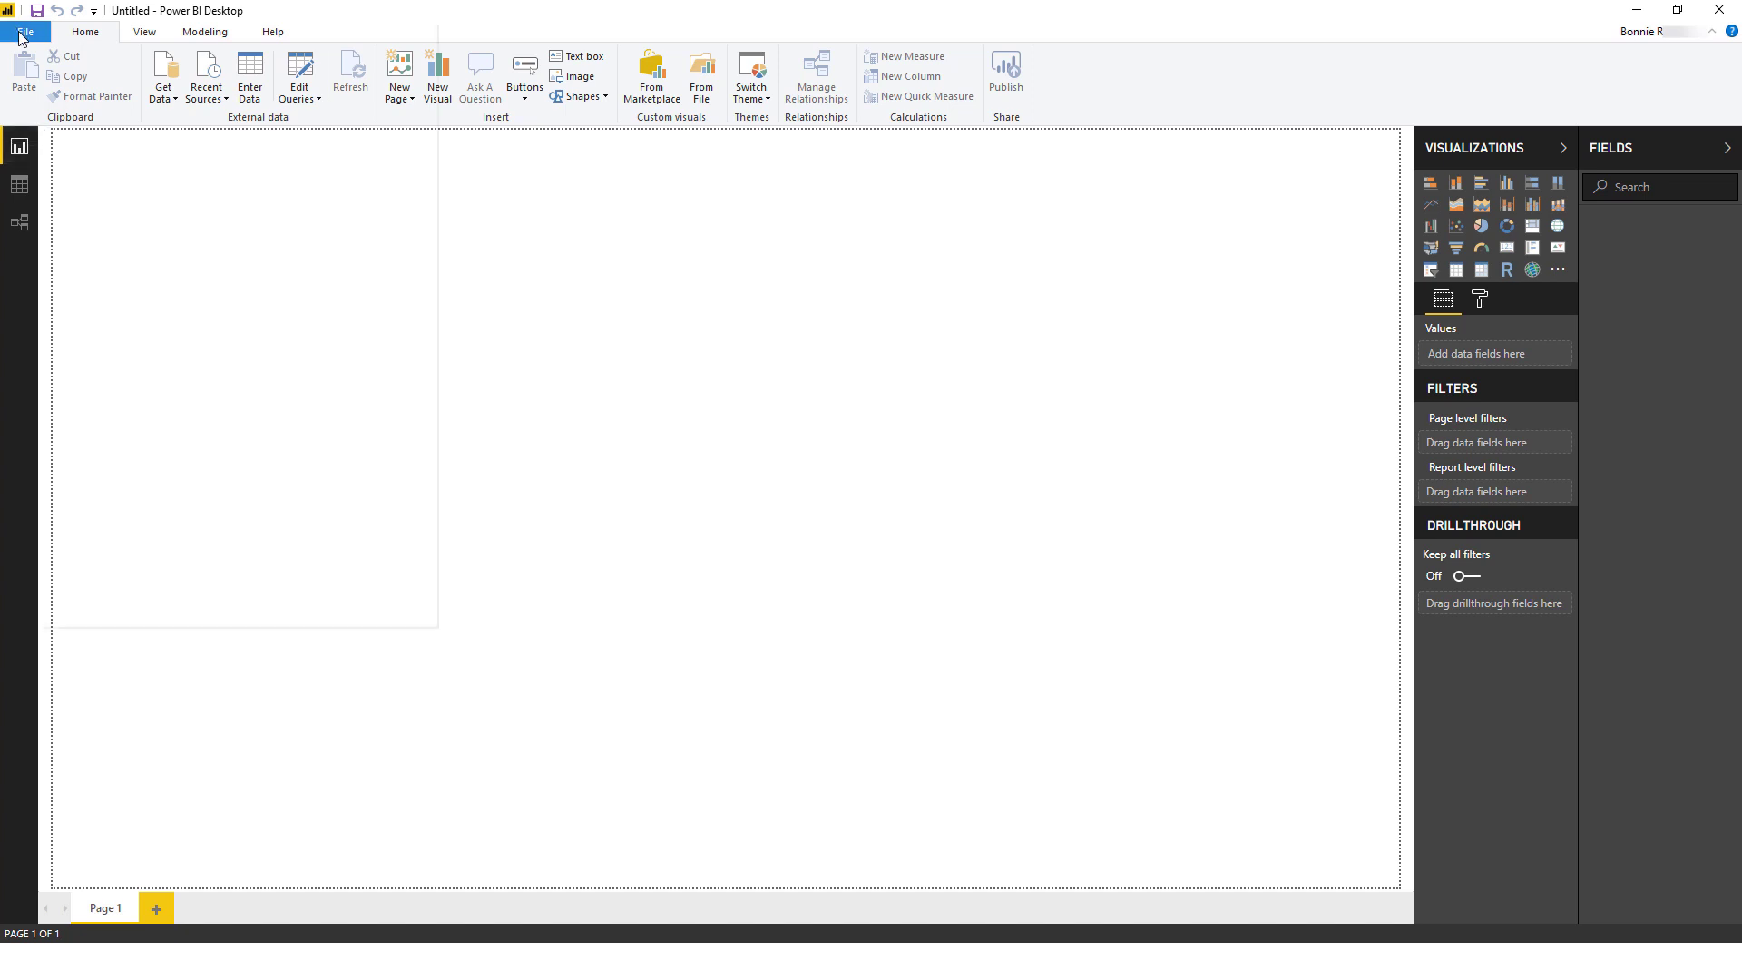
click(122, 383)
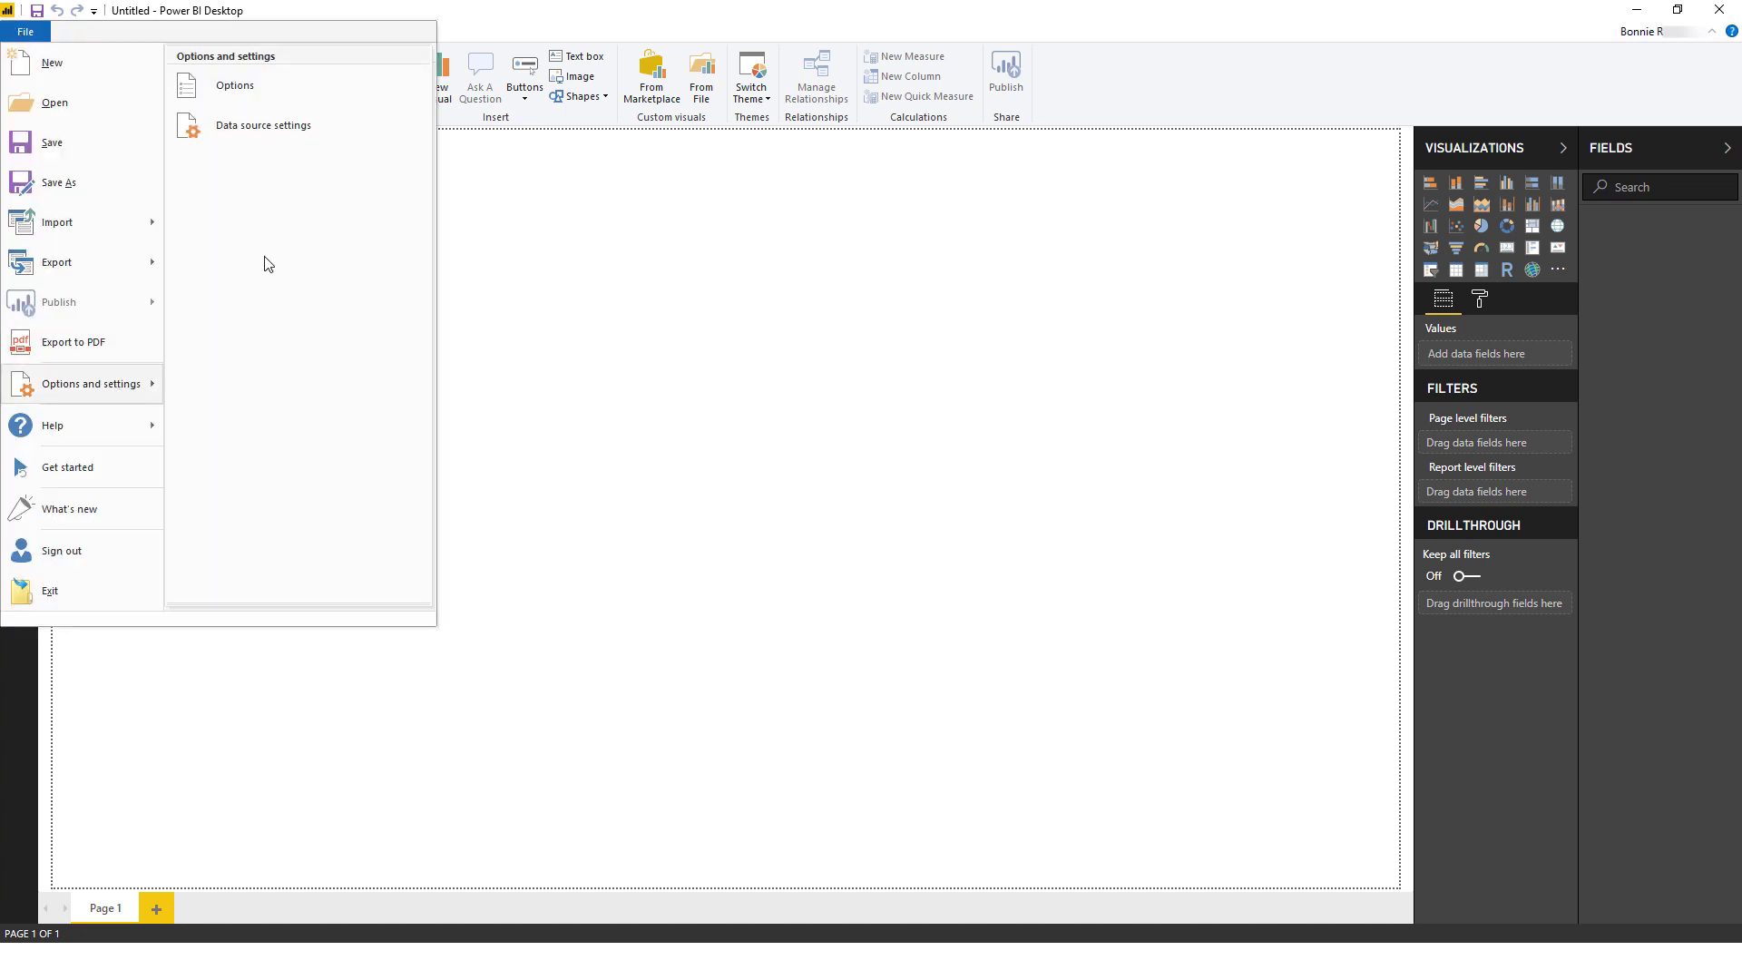
click(250, 86)
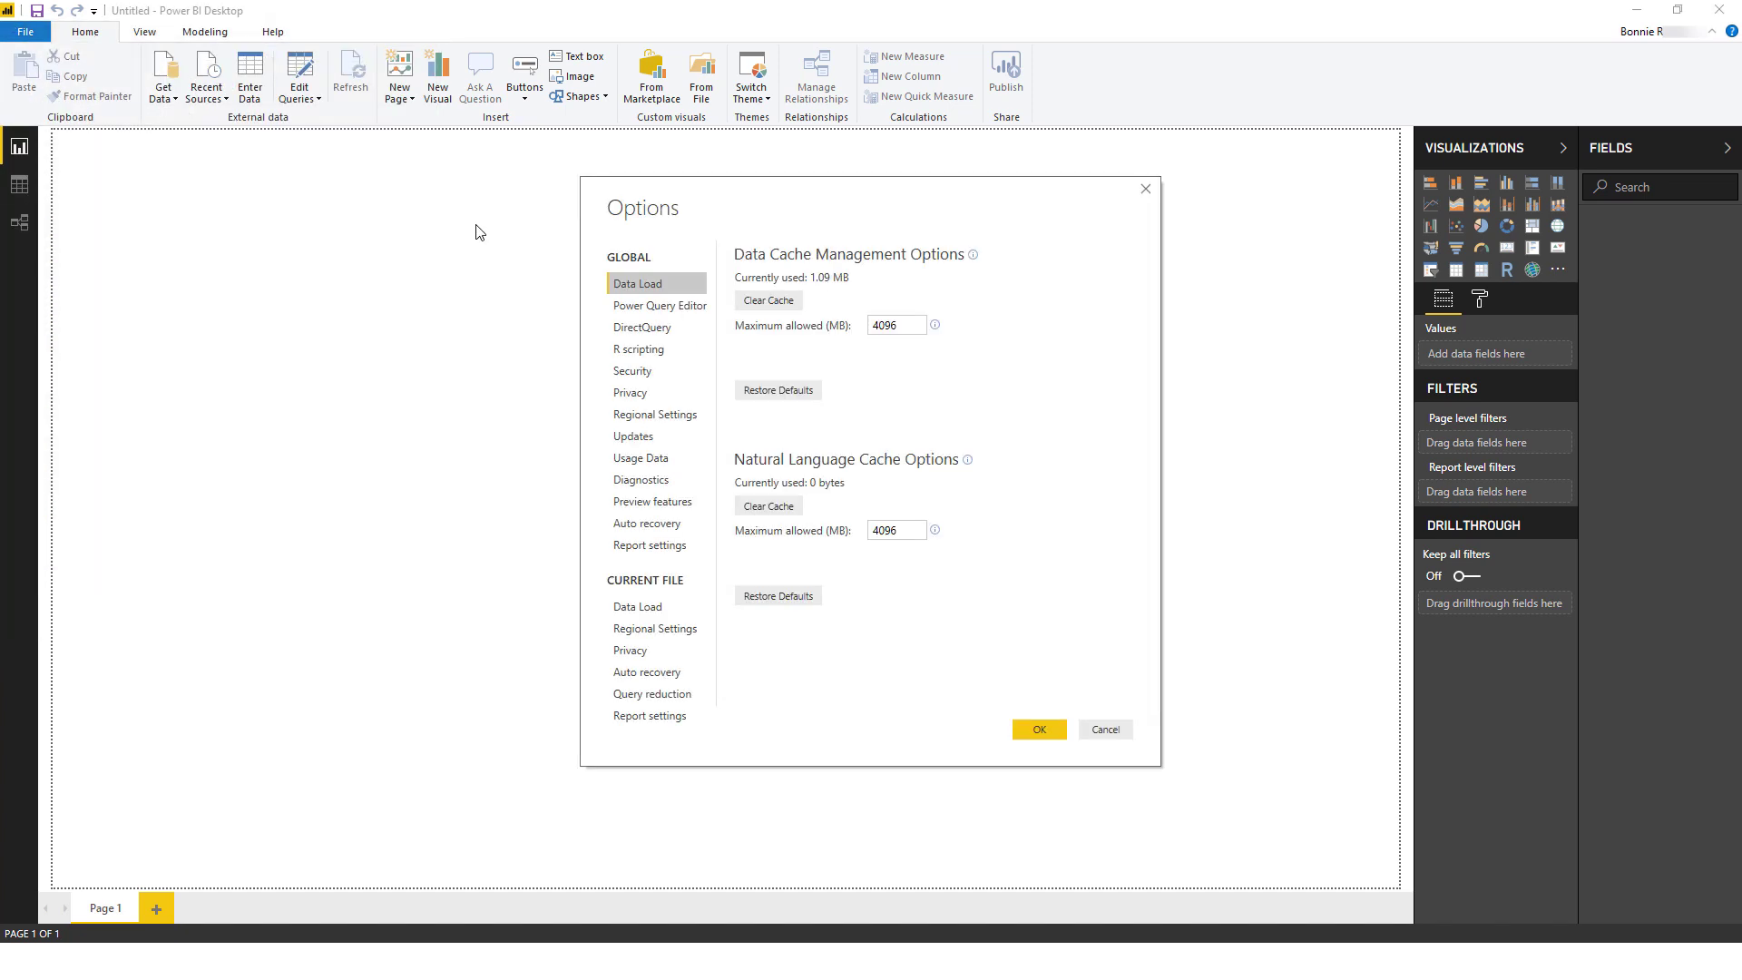
click(633, 371)
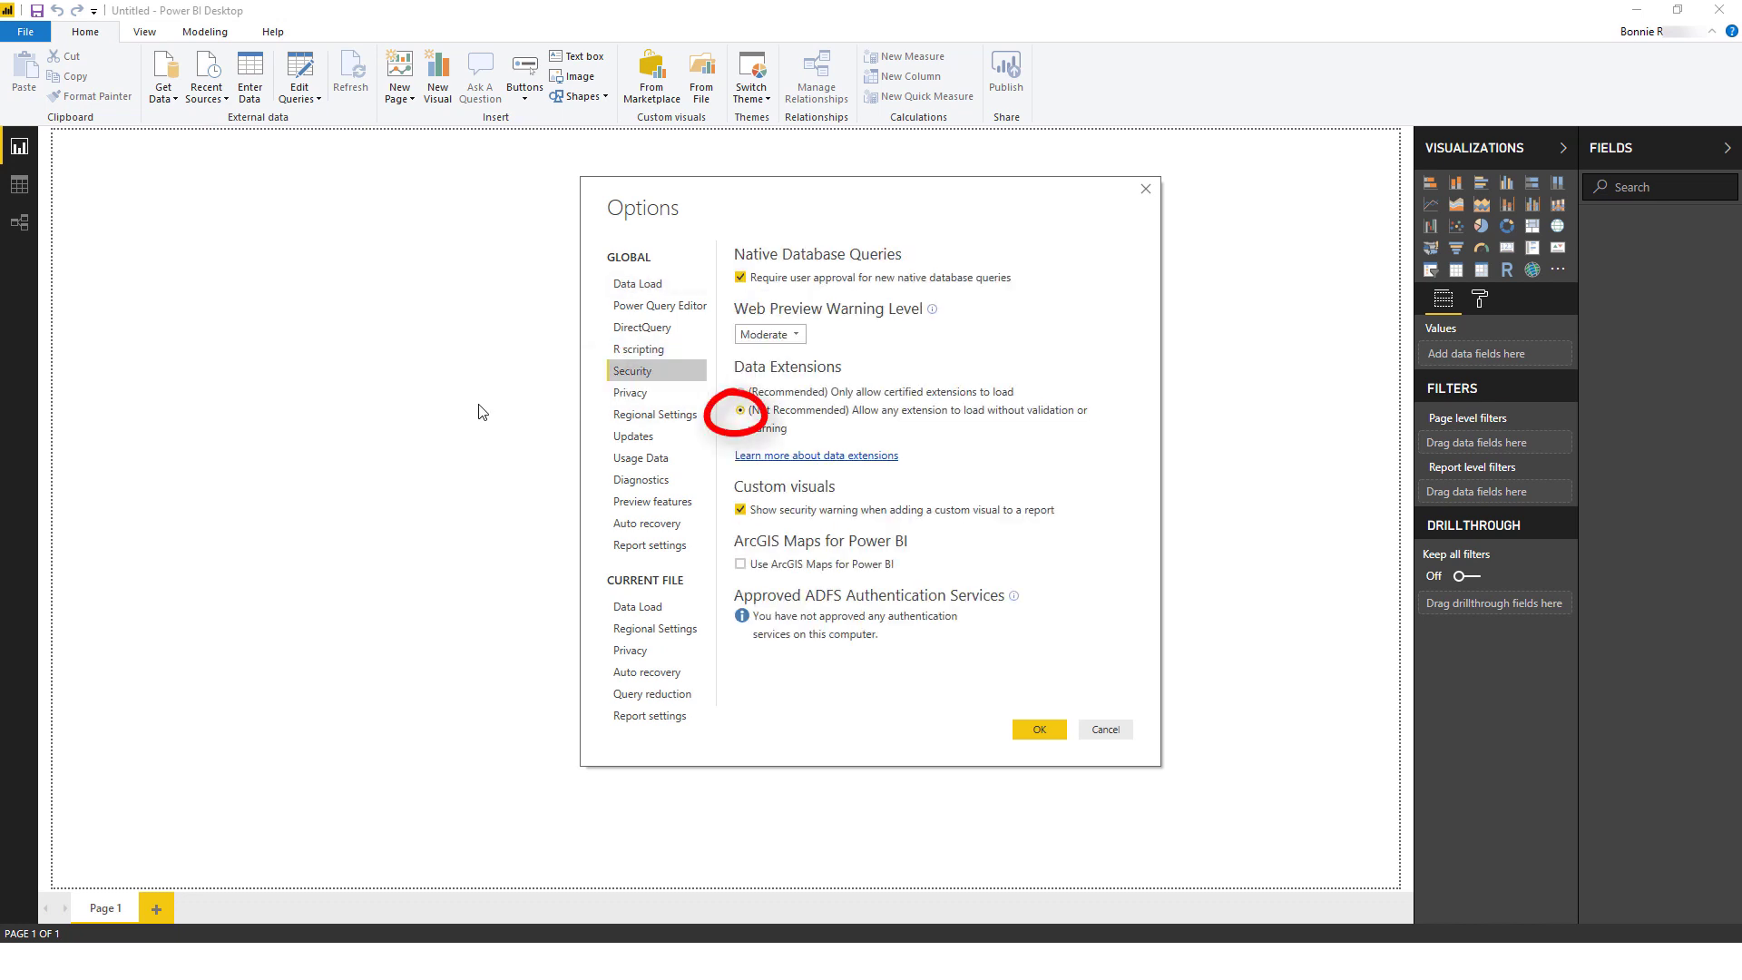
click(1038, 726)
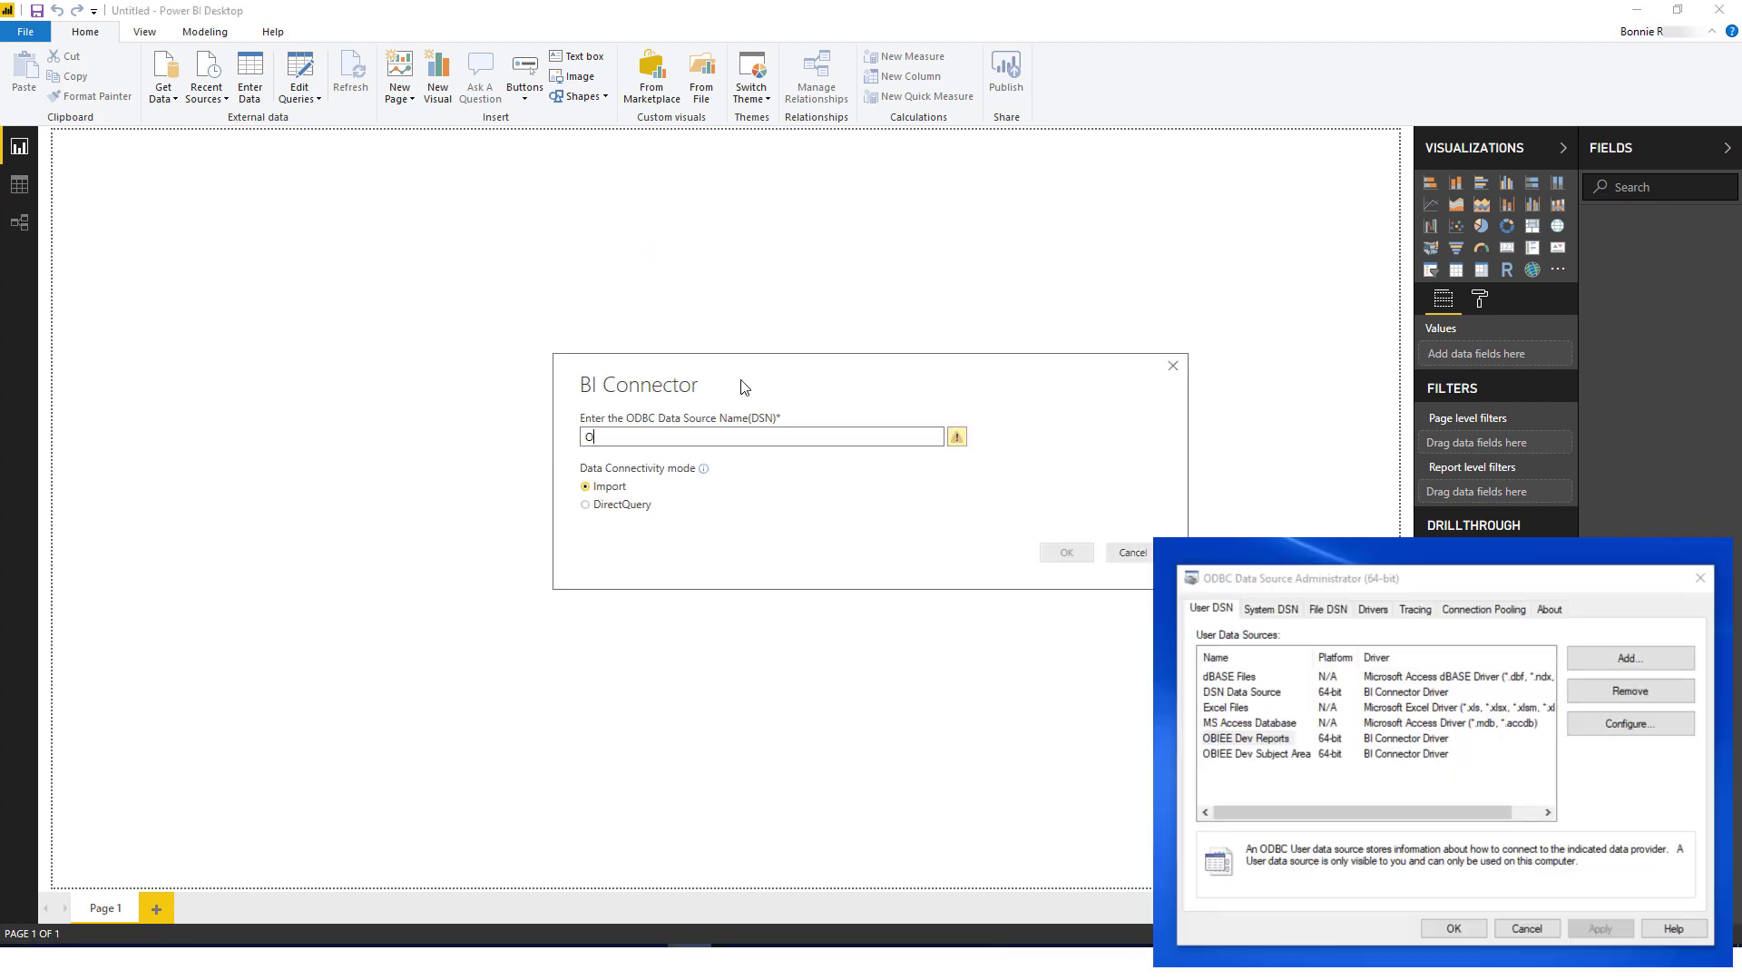
Step: Enter DSN 'OBIEE Dev Subject Area' in BI Connector, keep Import mode, and connect
text(BIEE Dev )
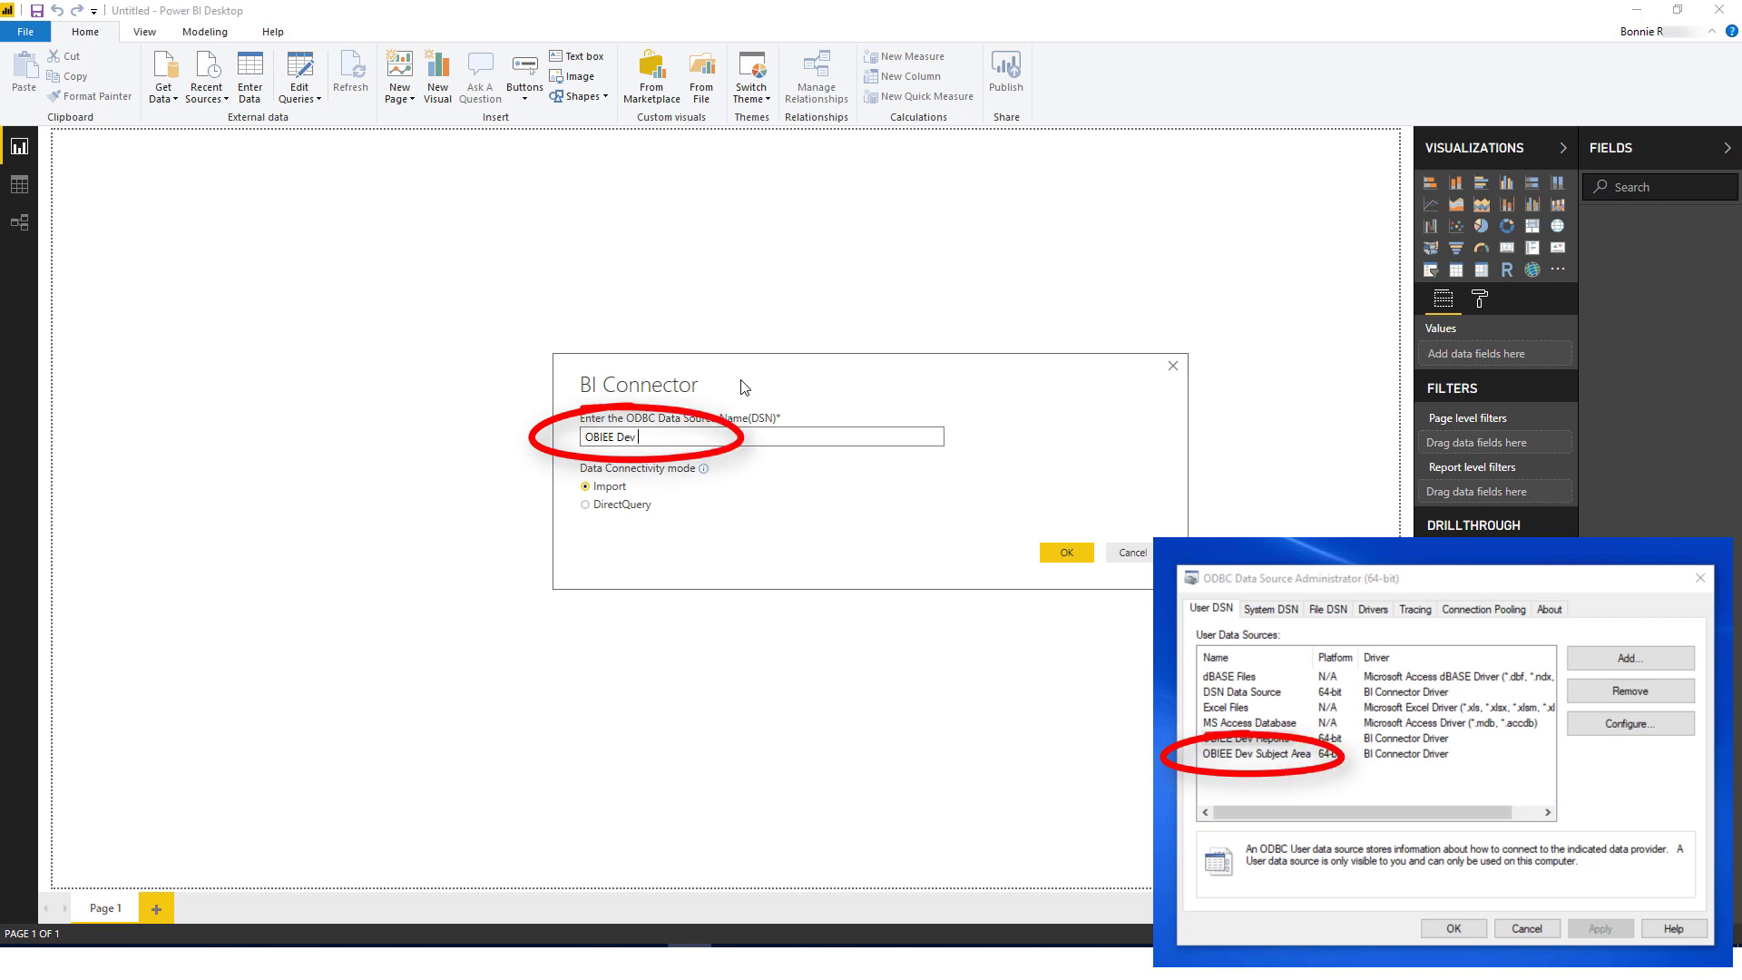
text(Subject Area)
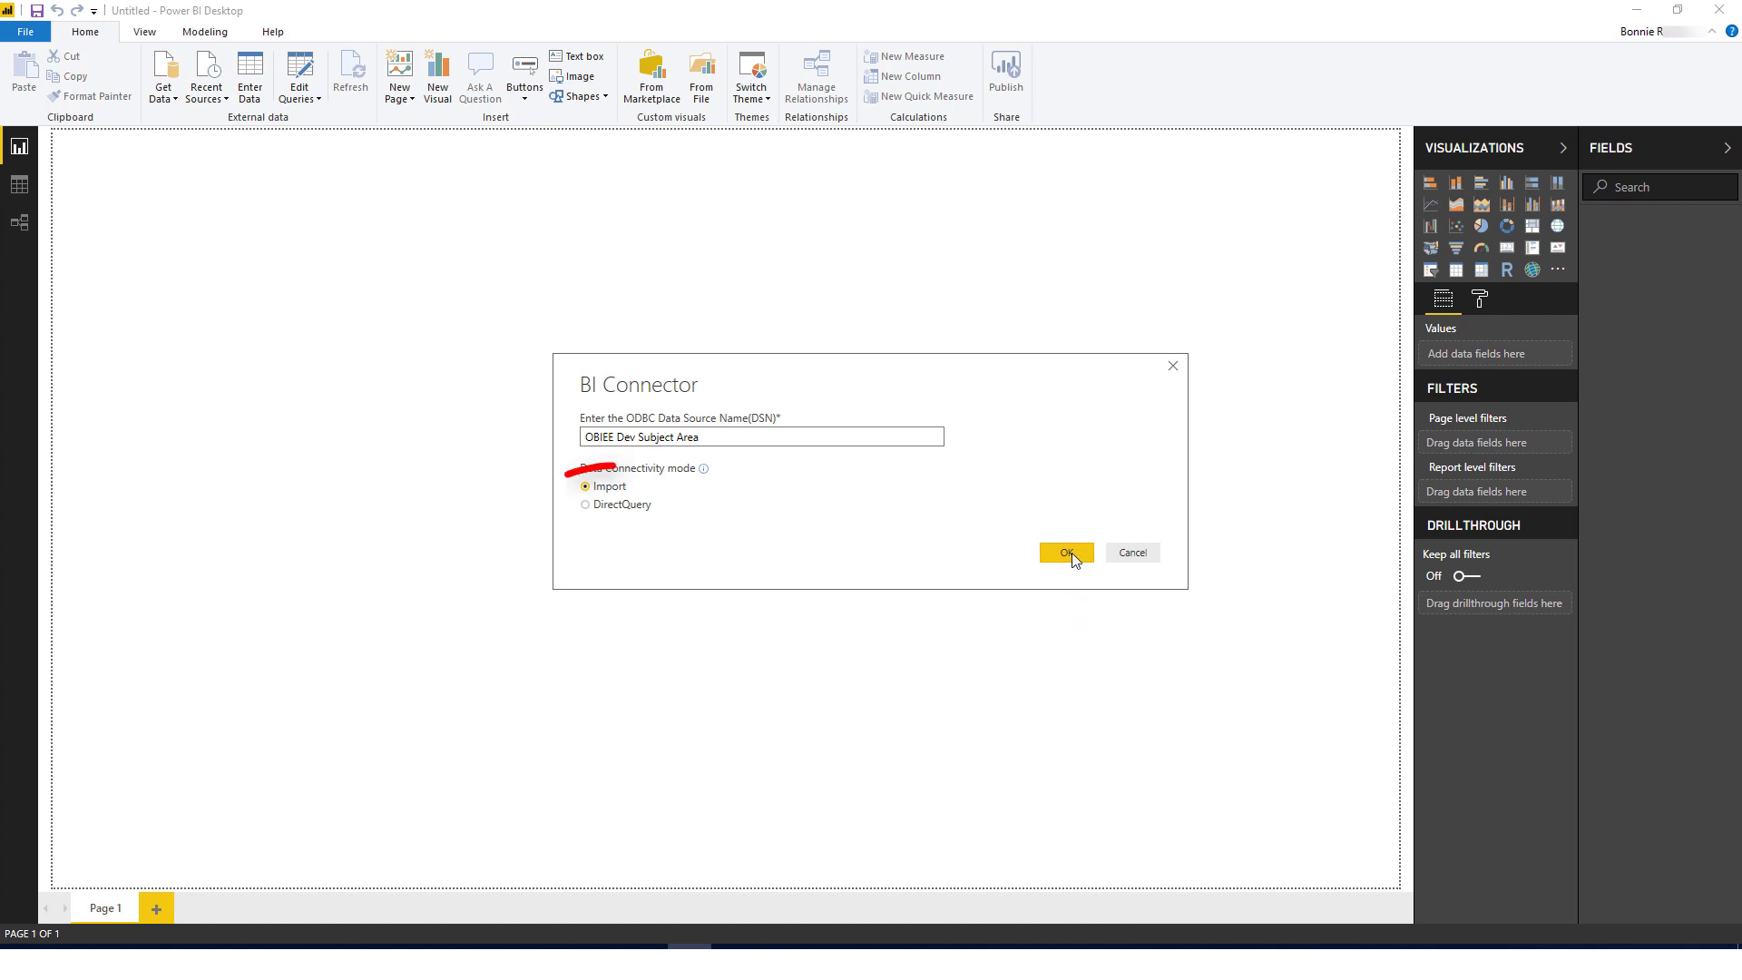
click(1071, 552)
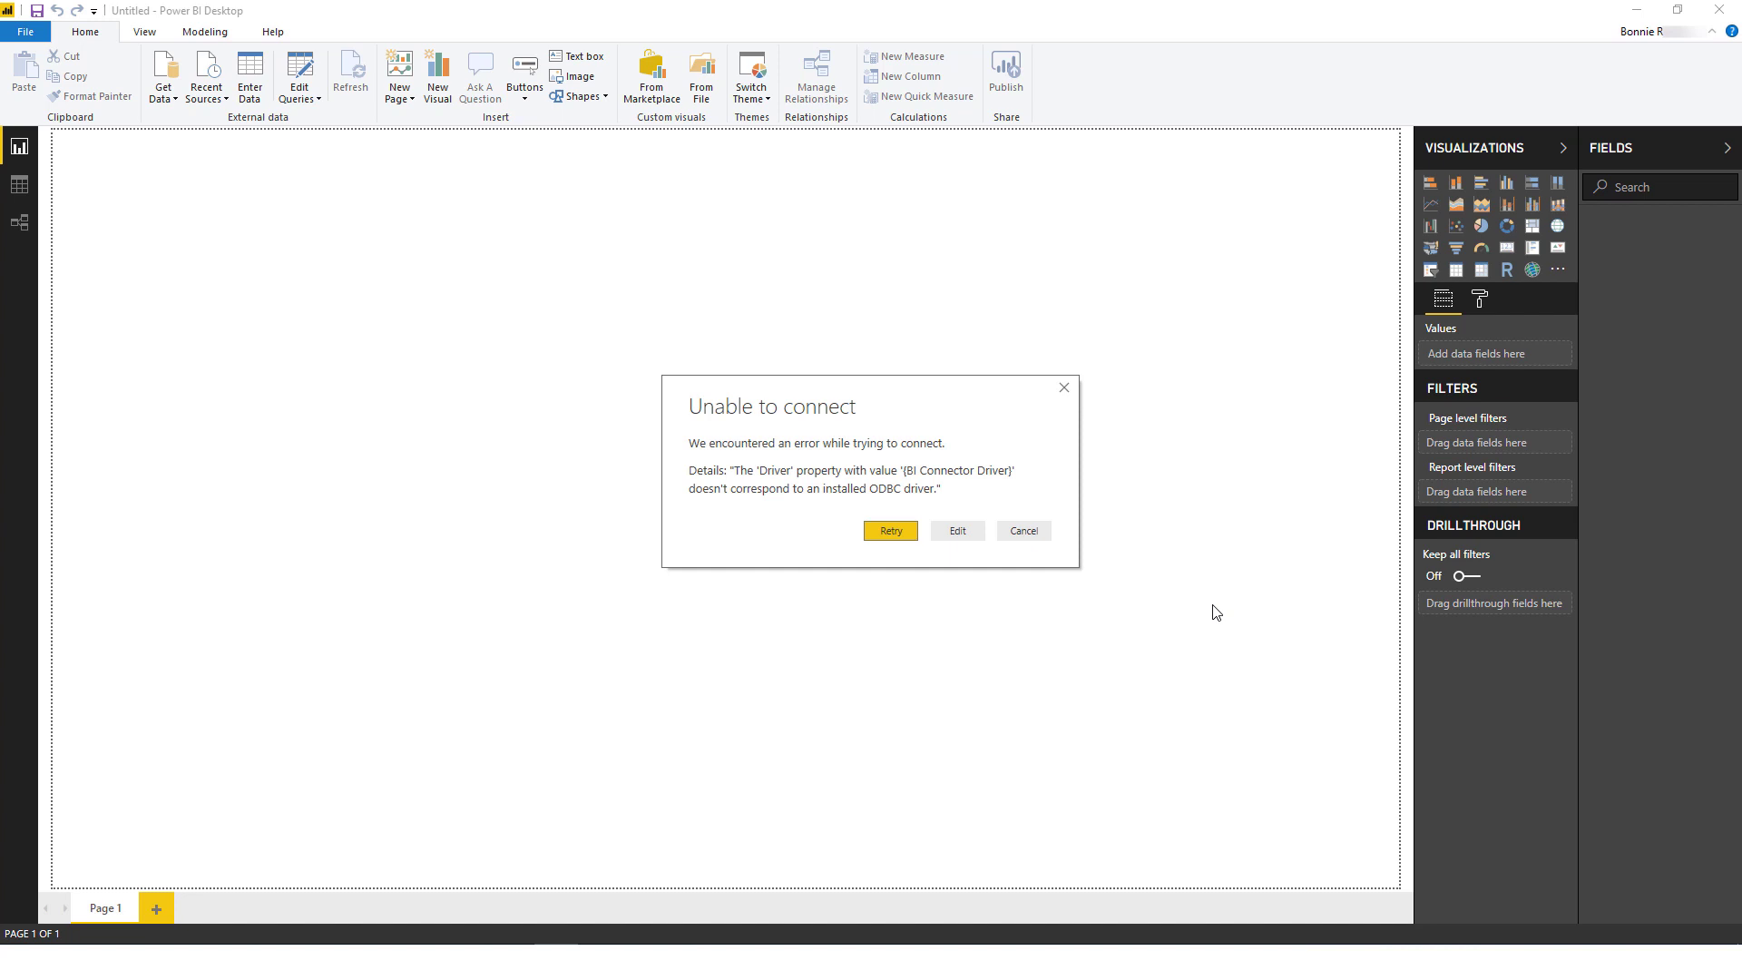
Step: Dismiss the driver error, then connect with the OBIEE test account's user name and password
key(Escape)
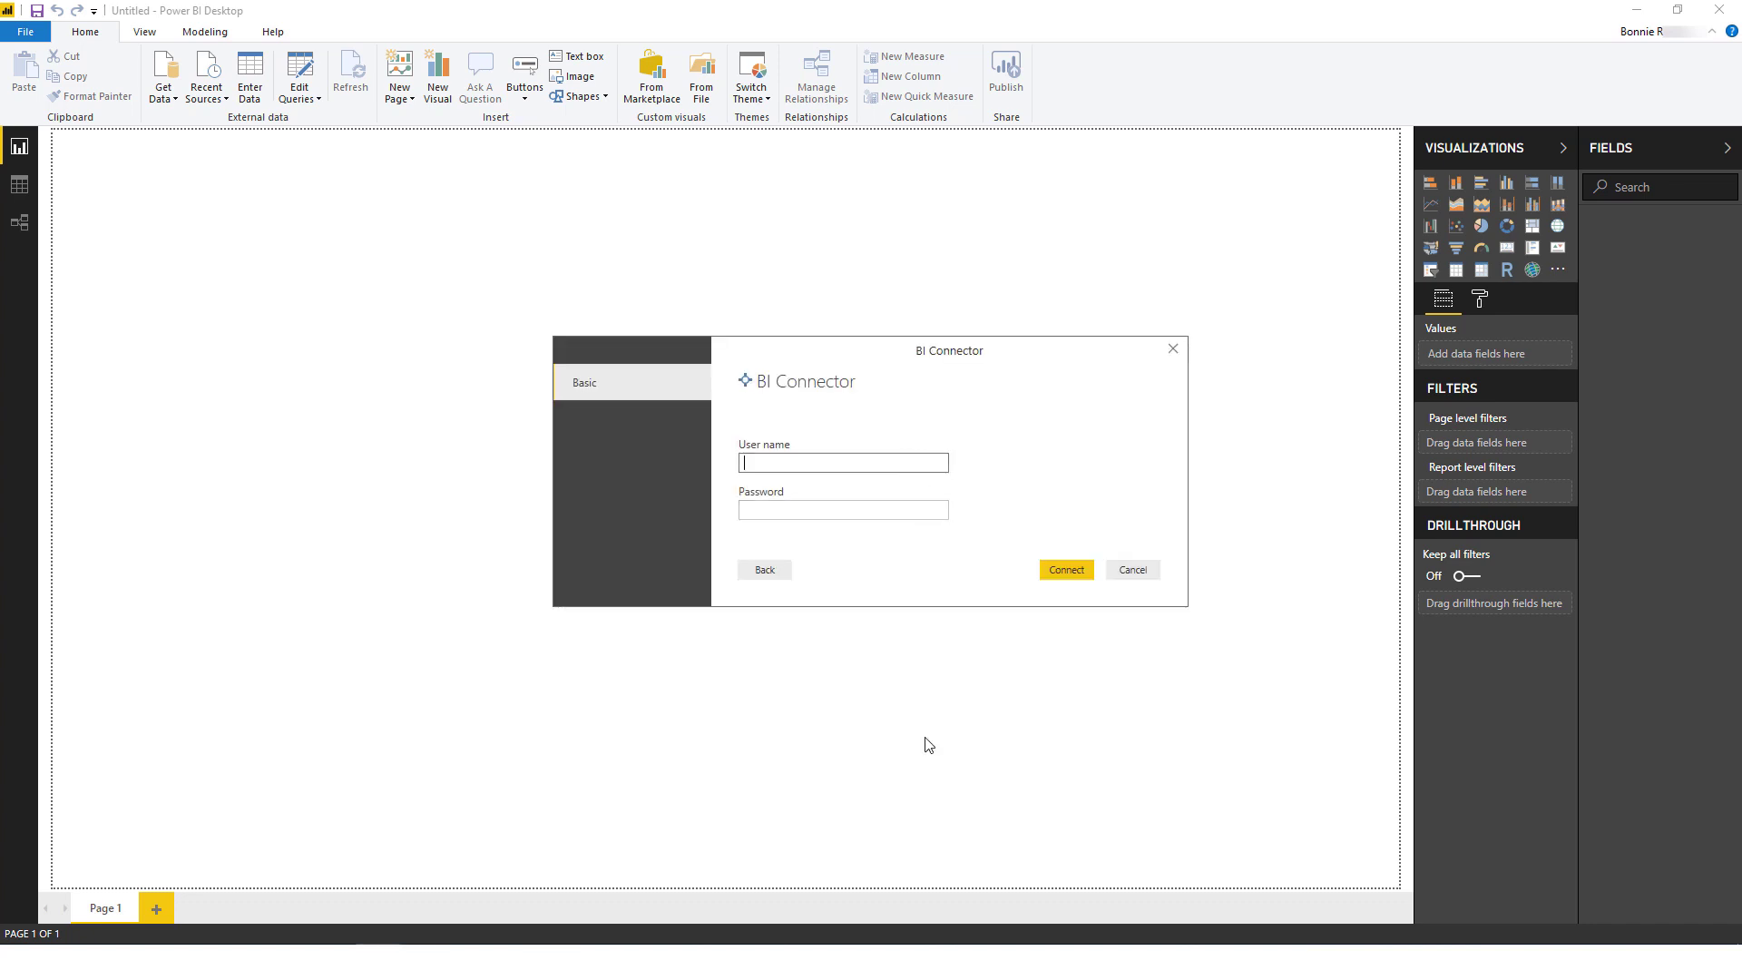
key(Tab)
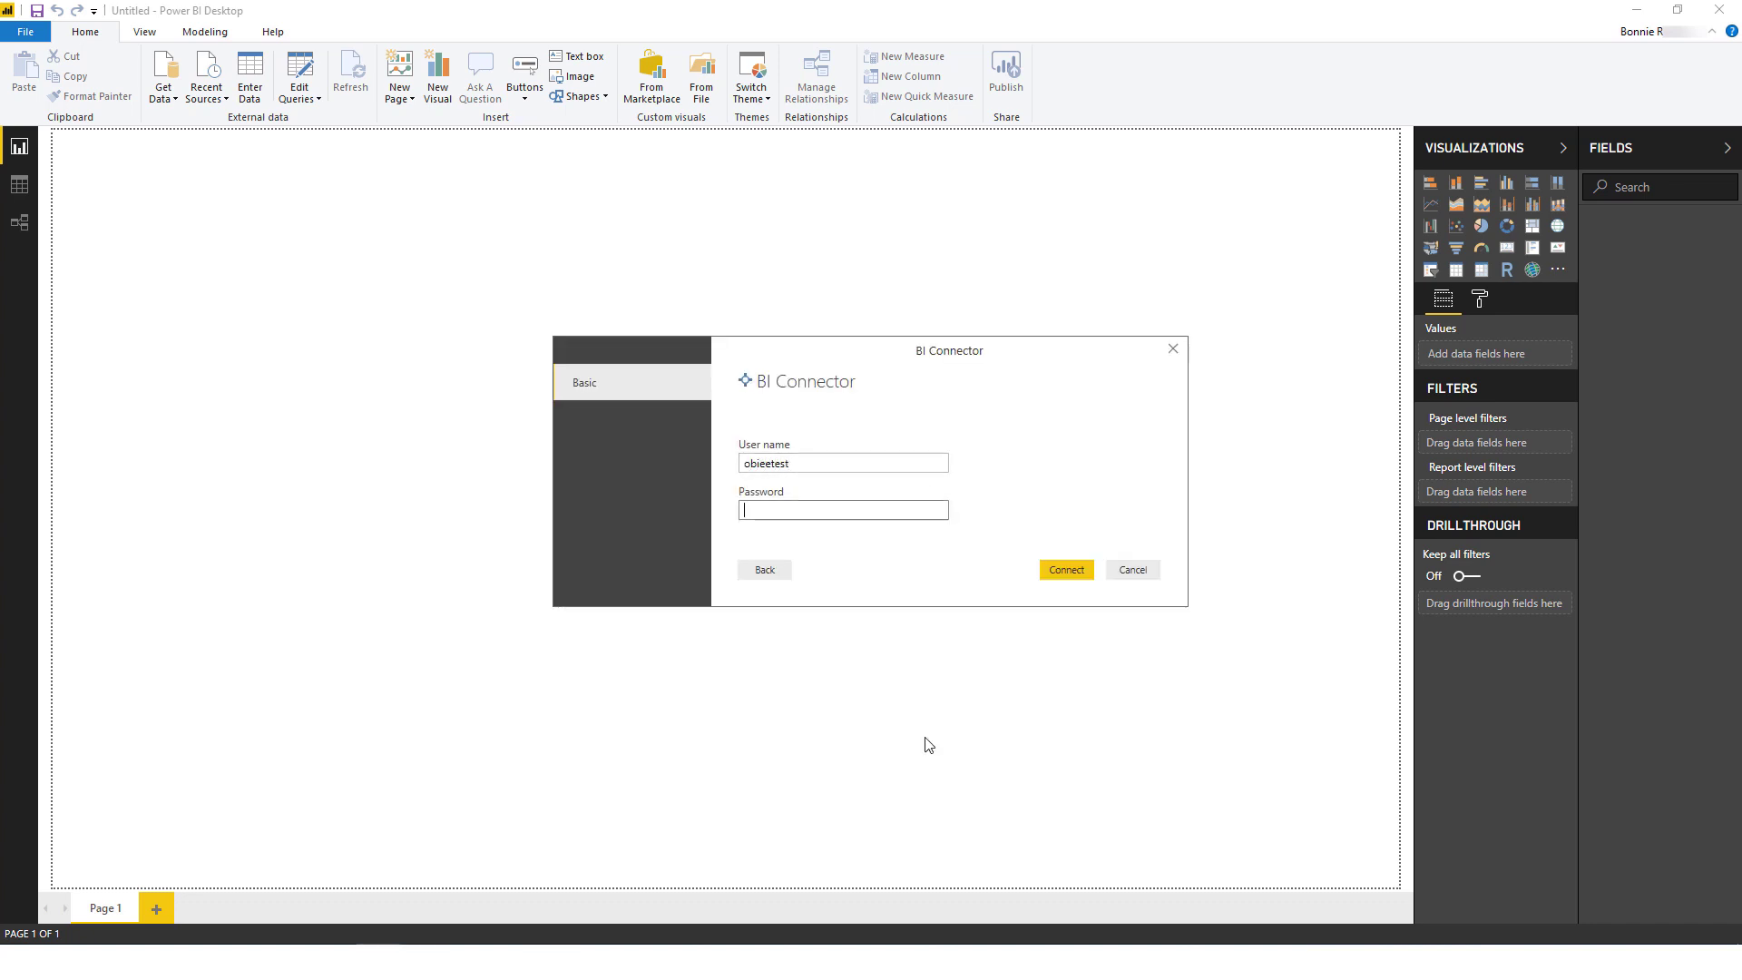
click(1079, 577)
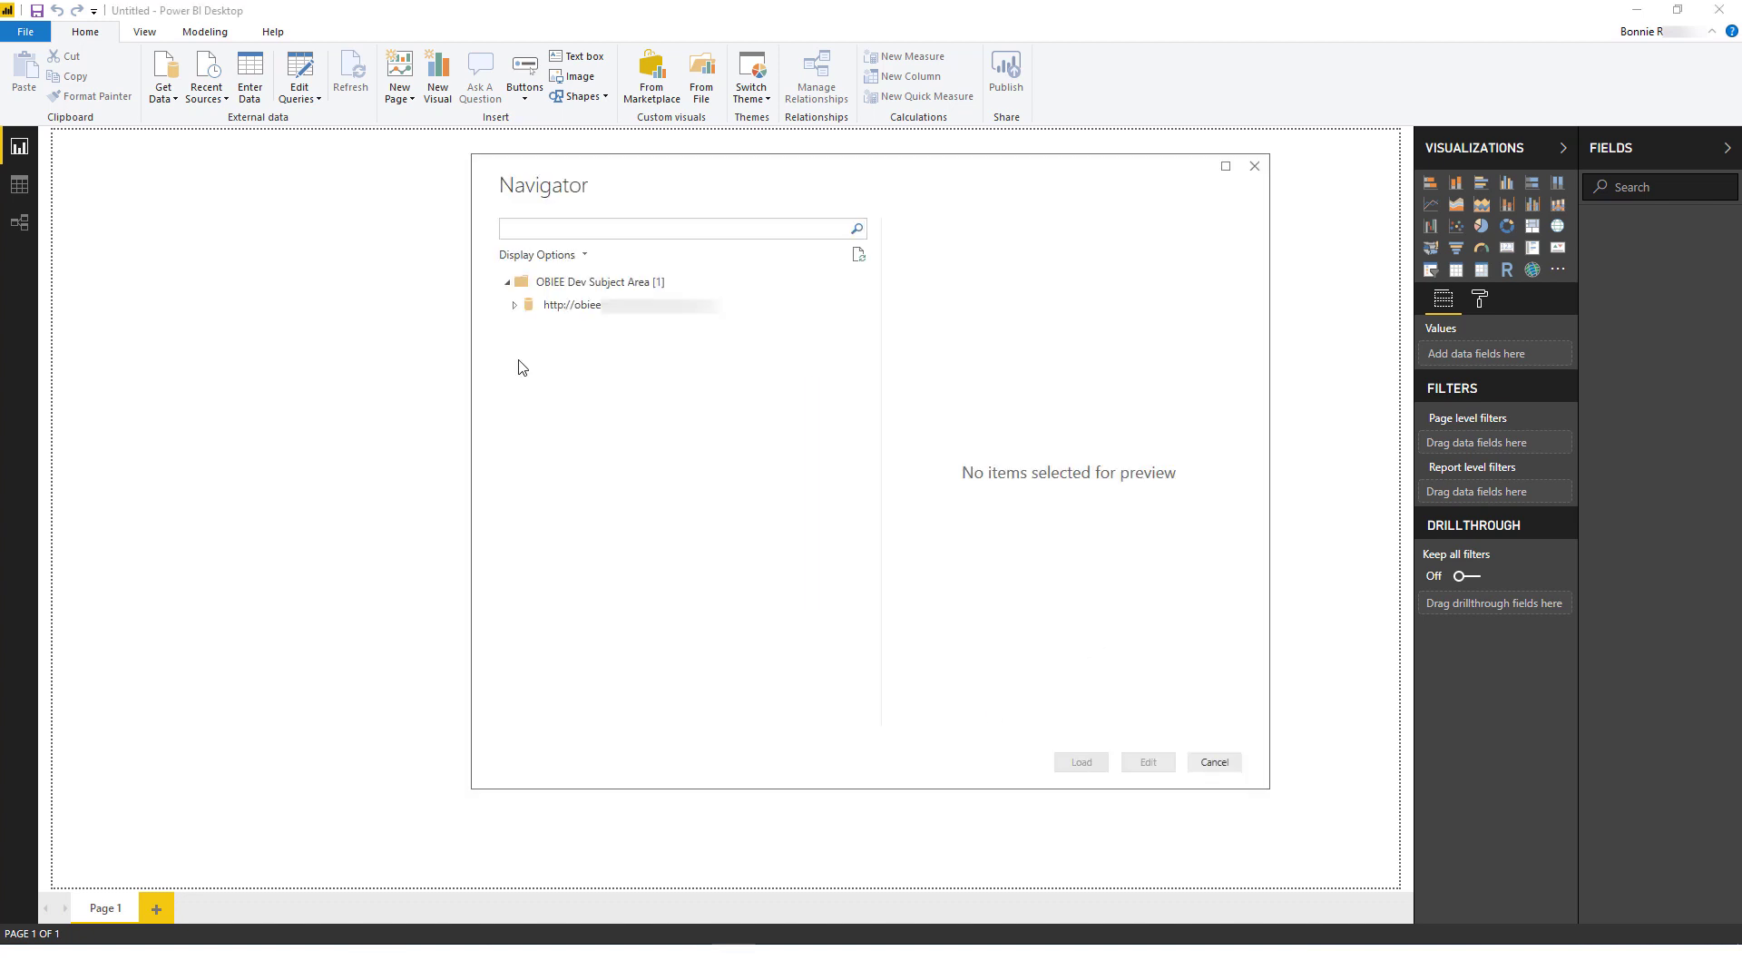
Step: Expand the server and Northwind, tick Order Details and Customers, ending on the Customers preview
click(515, 306)
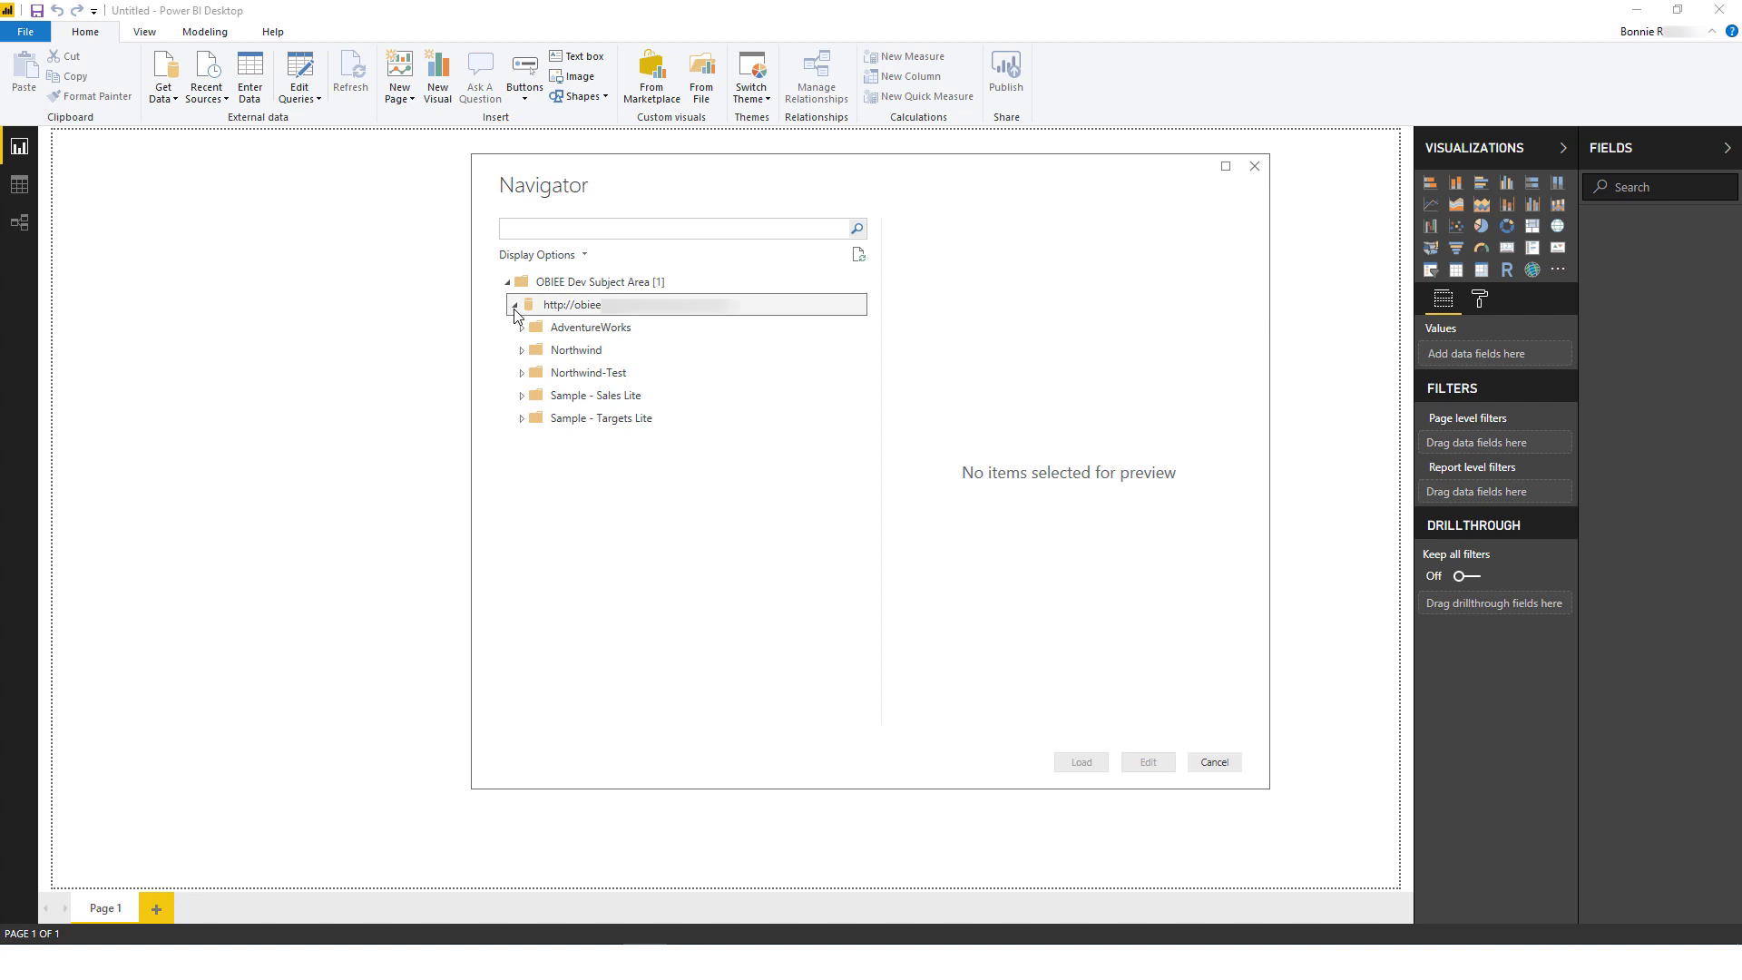
click(521, 351)
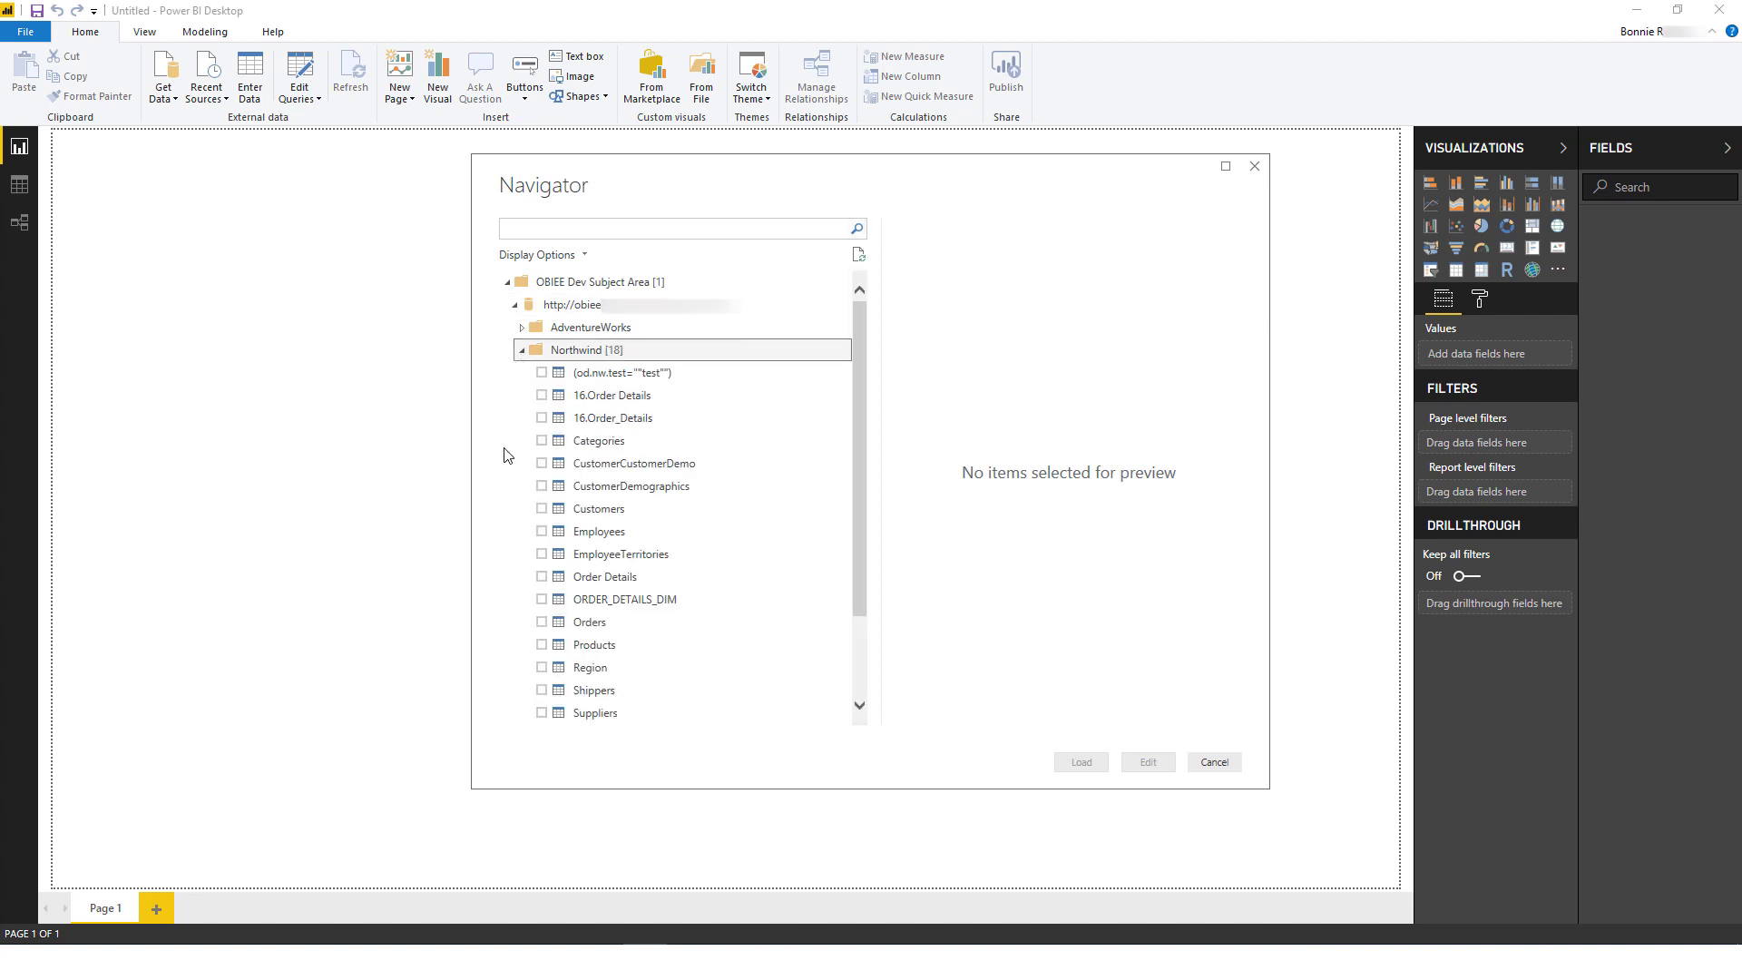
click(541, 578)
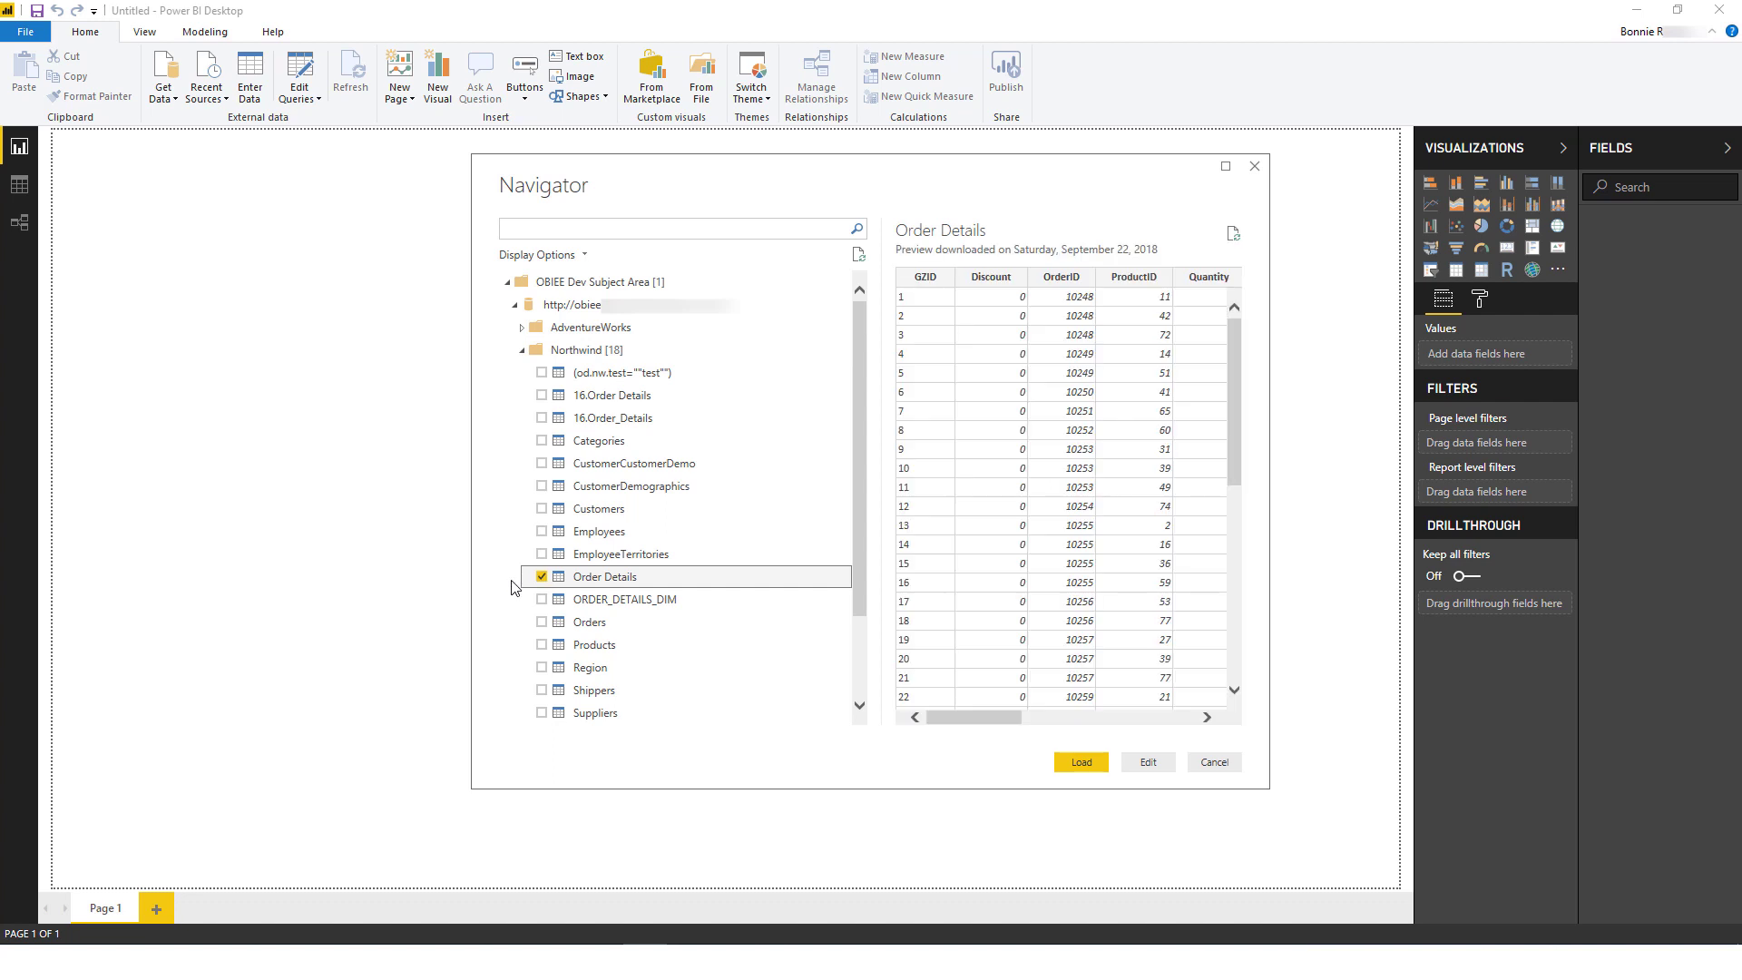
click(542, 509)
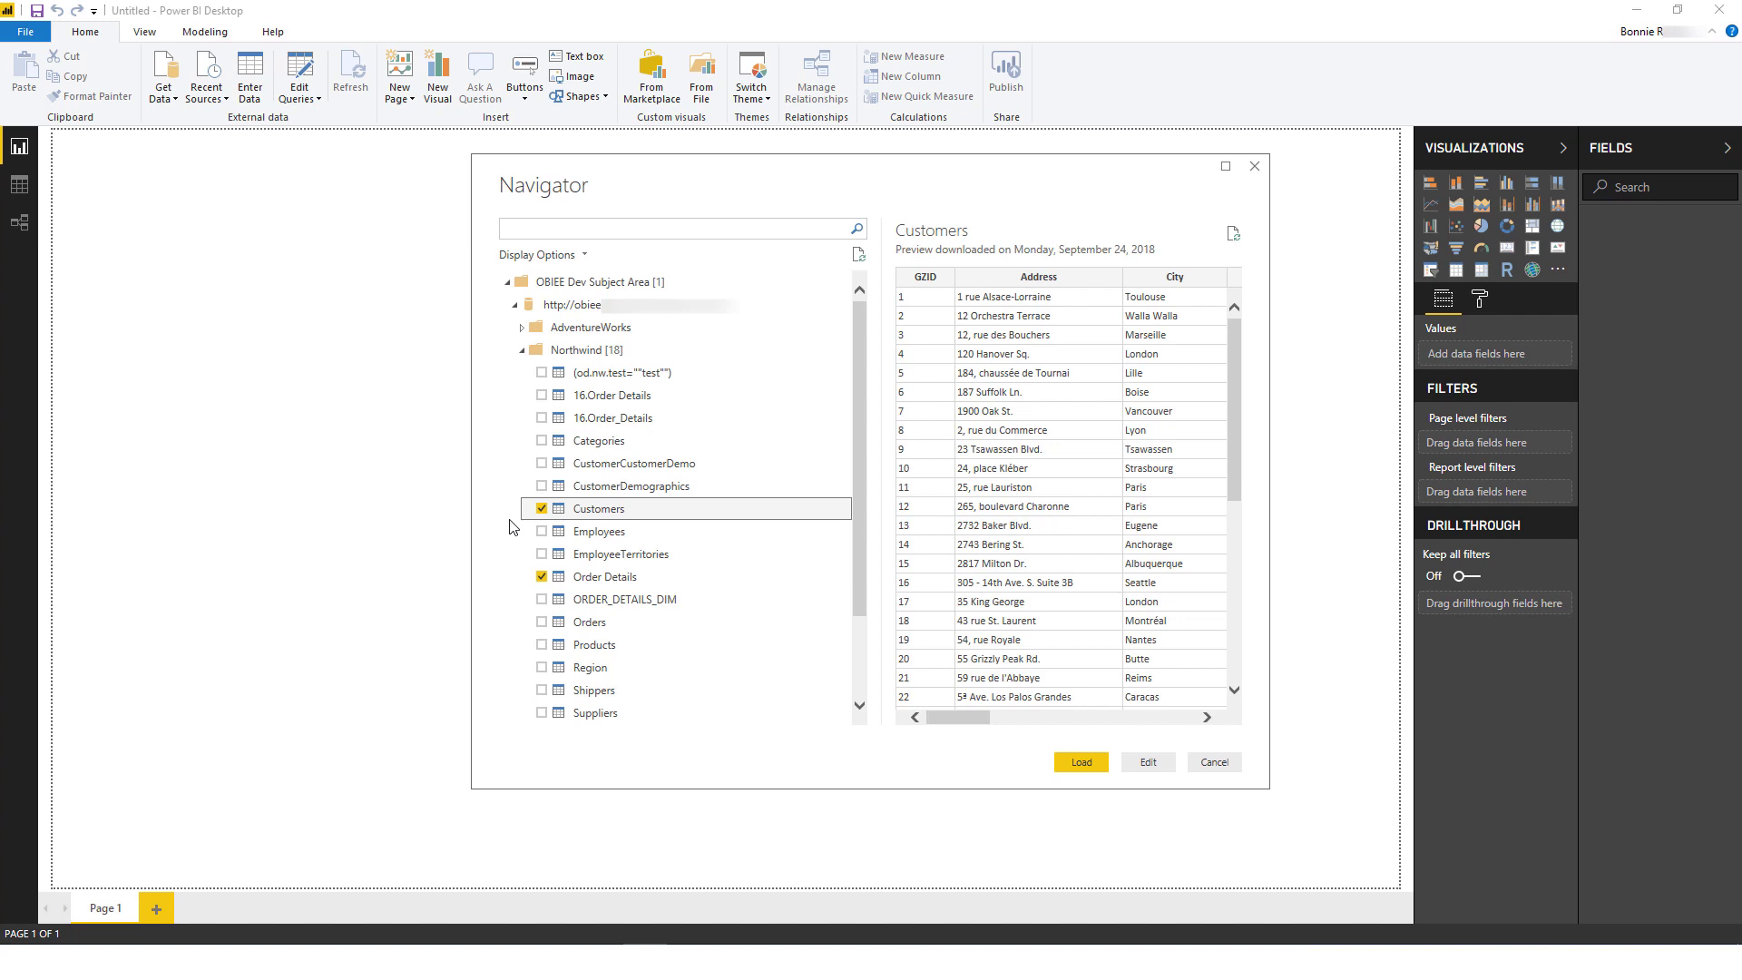
click(599, 577)
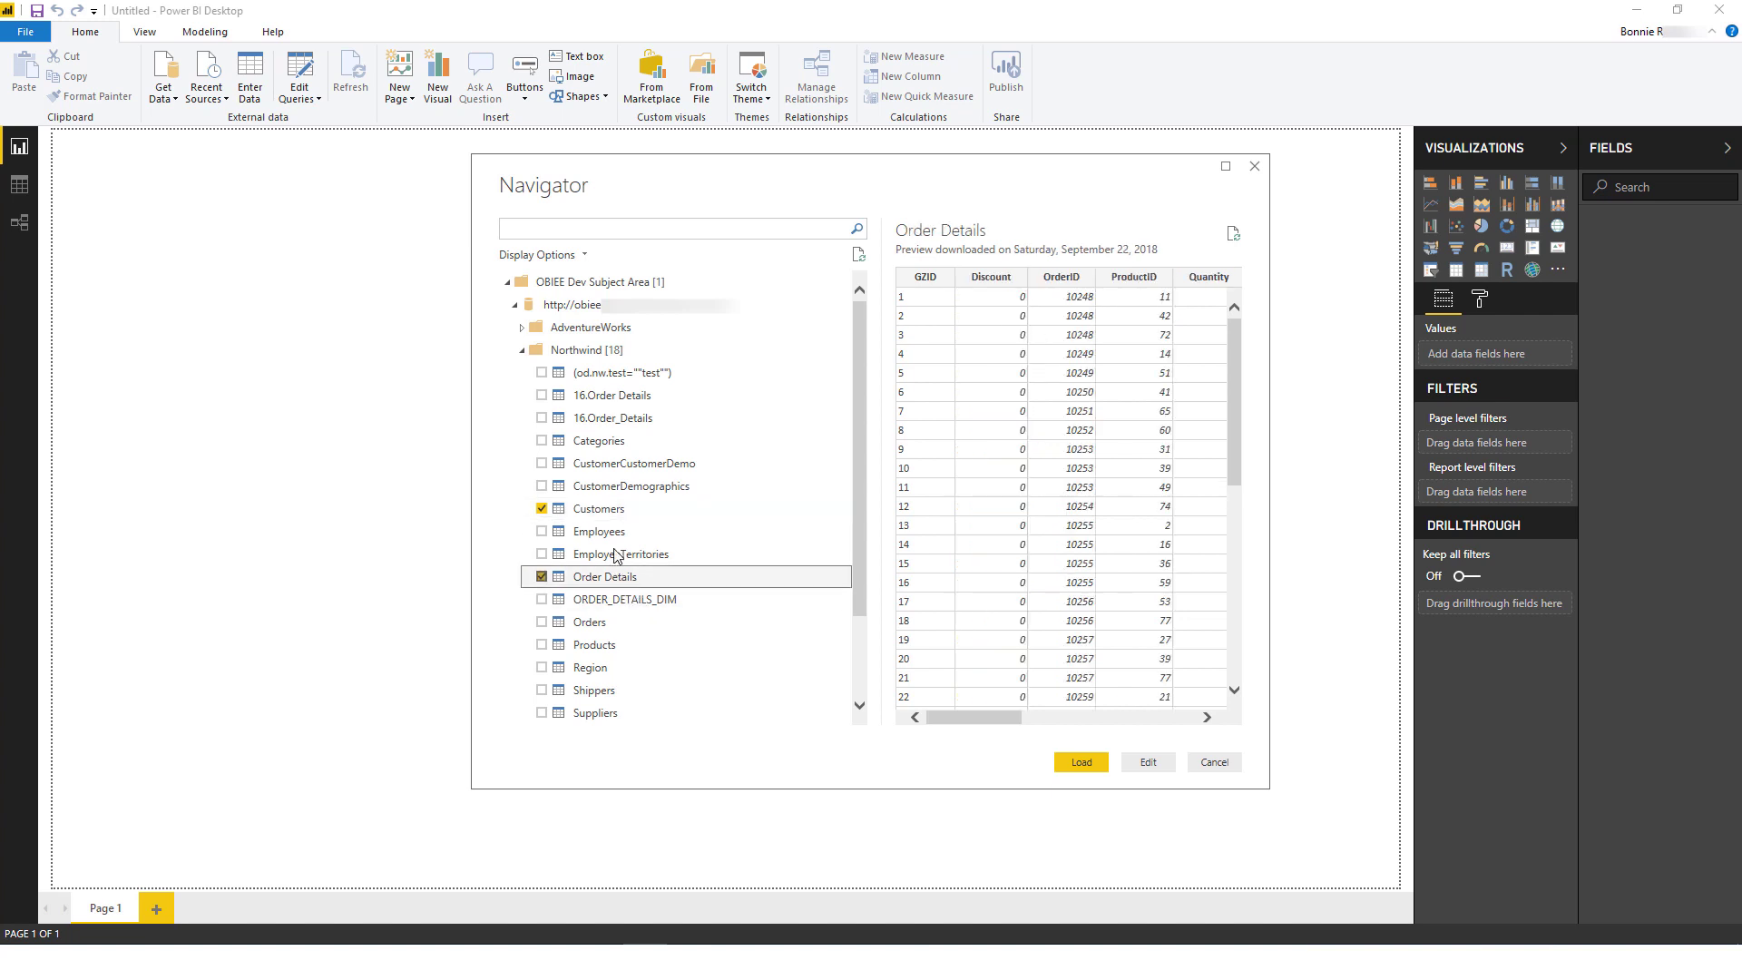
click(580, 509)
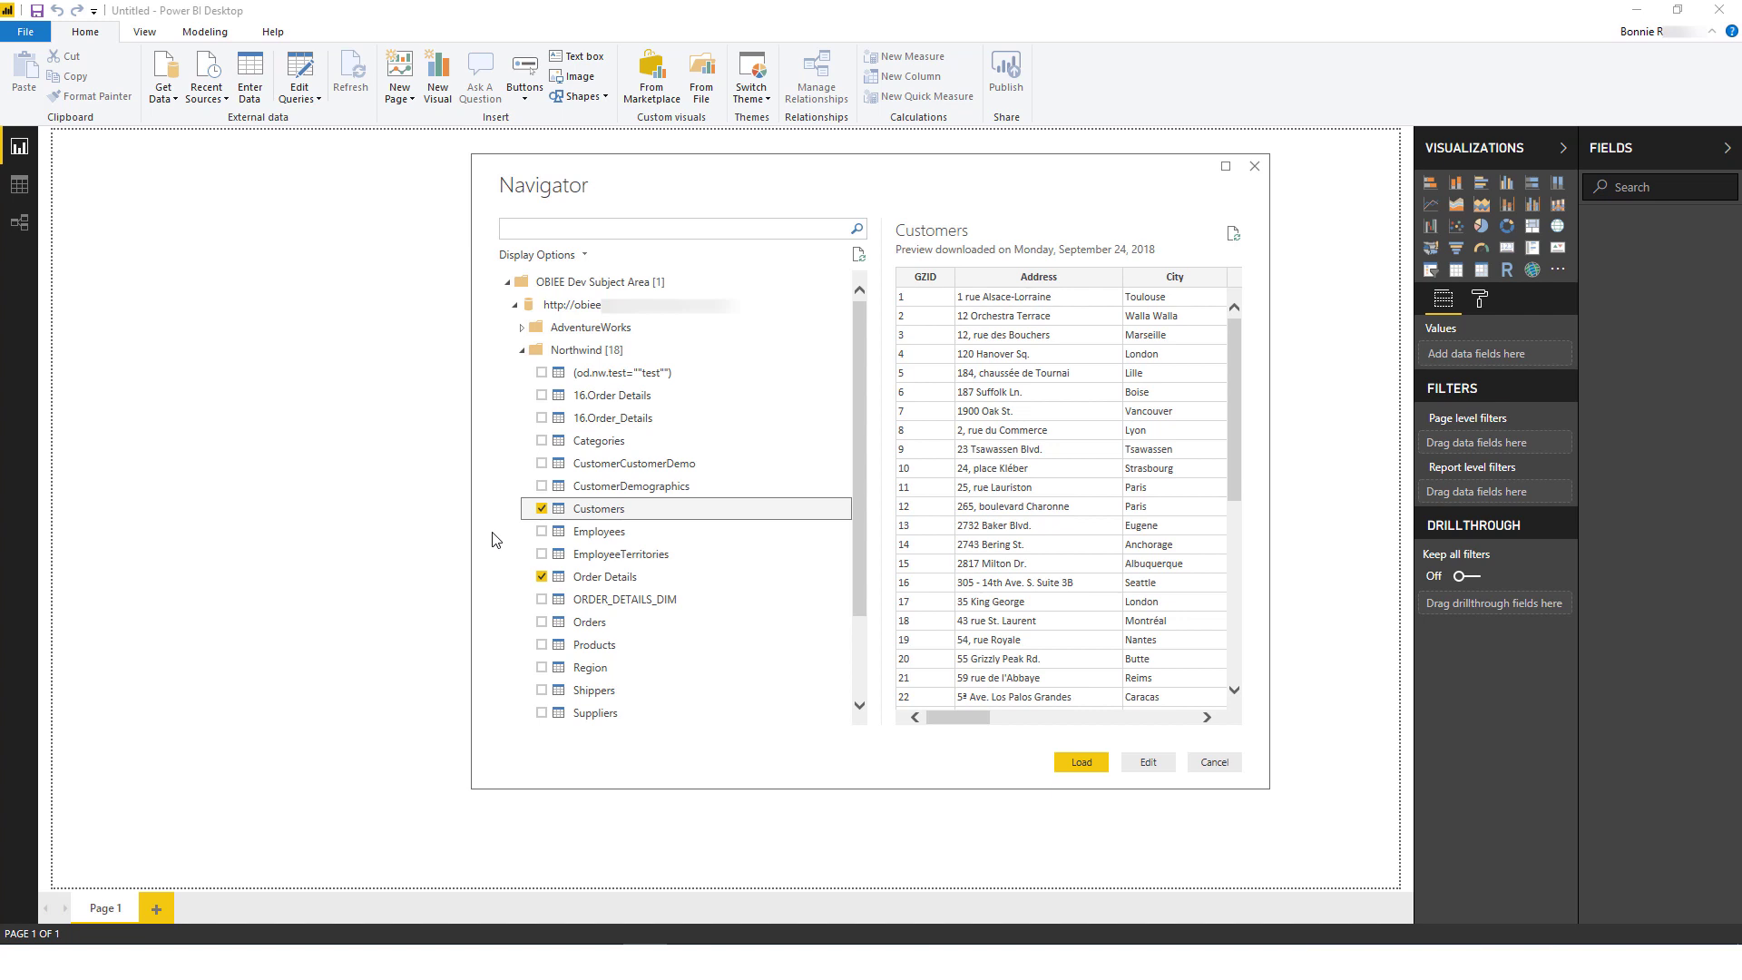
Step: Load both tables into Power Query Editor and view each query, ending on Order Details
click(1149, 762)
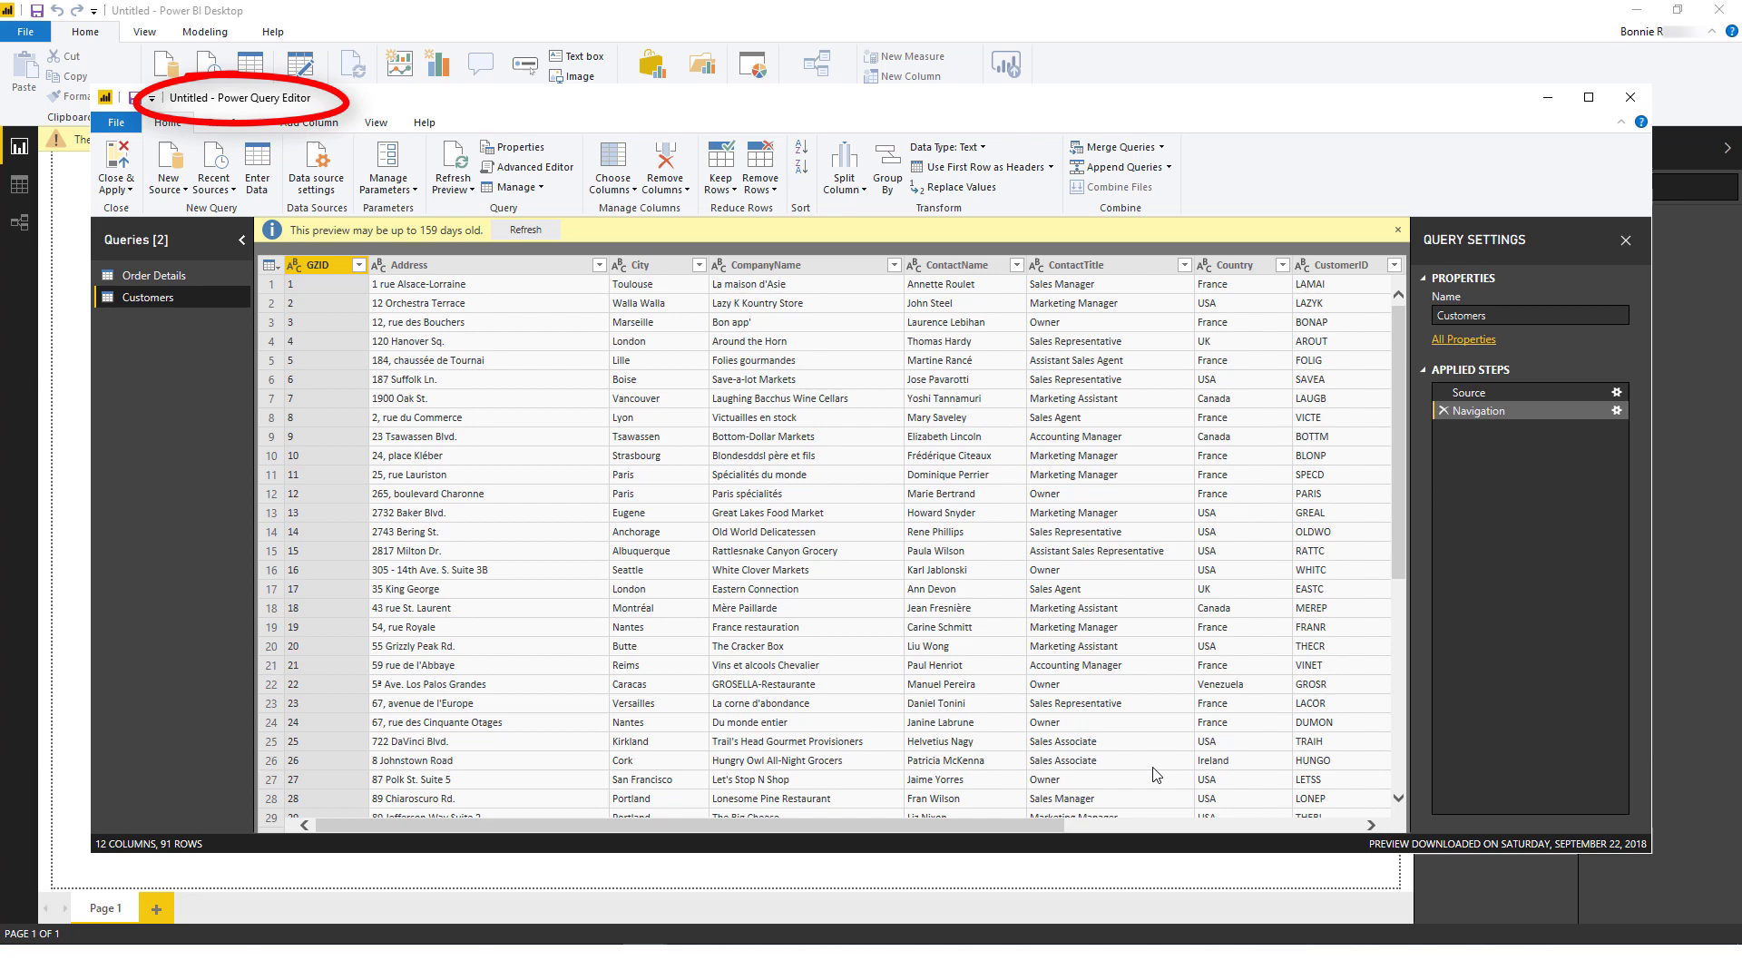
click(154, 277)
click(154, 296)
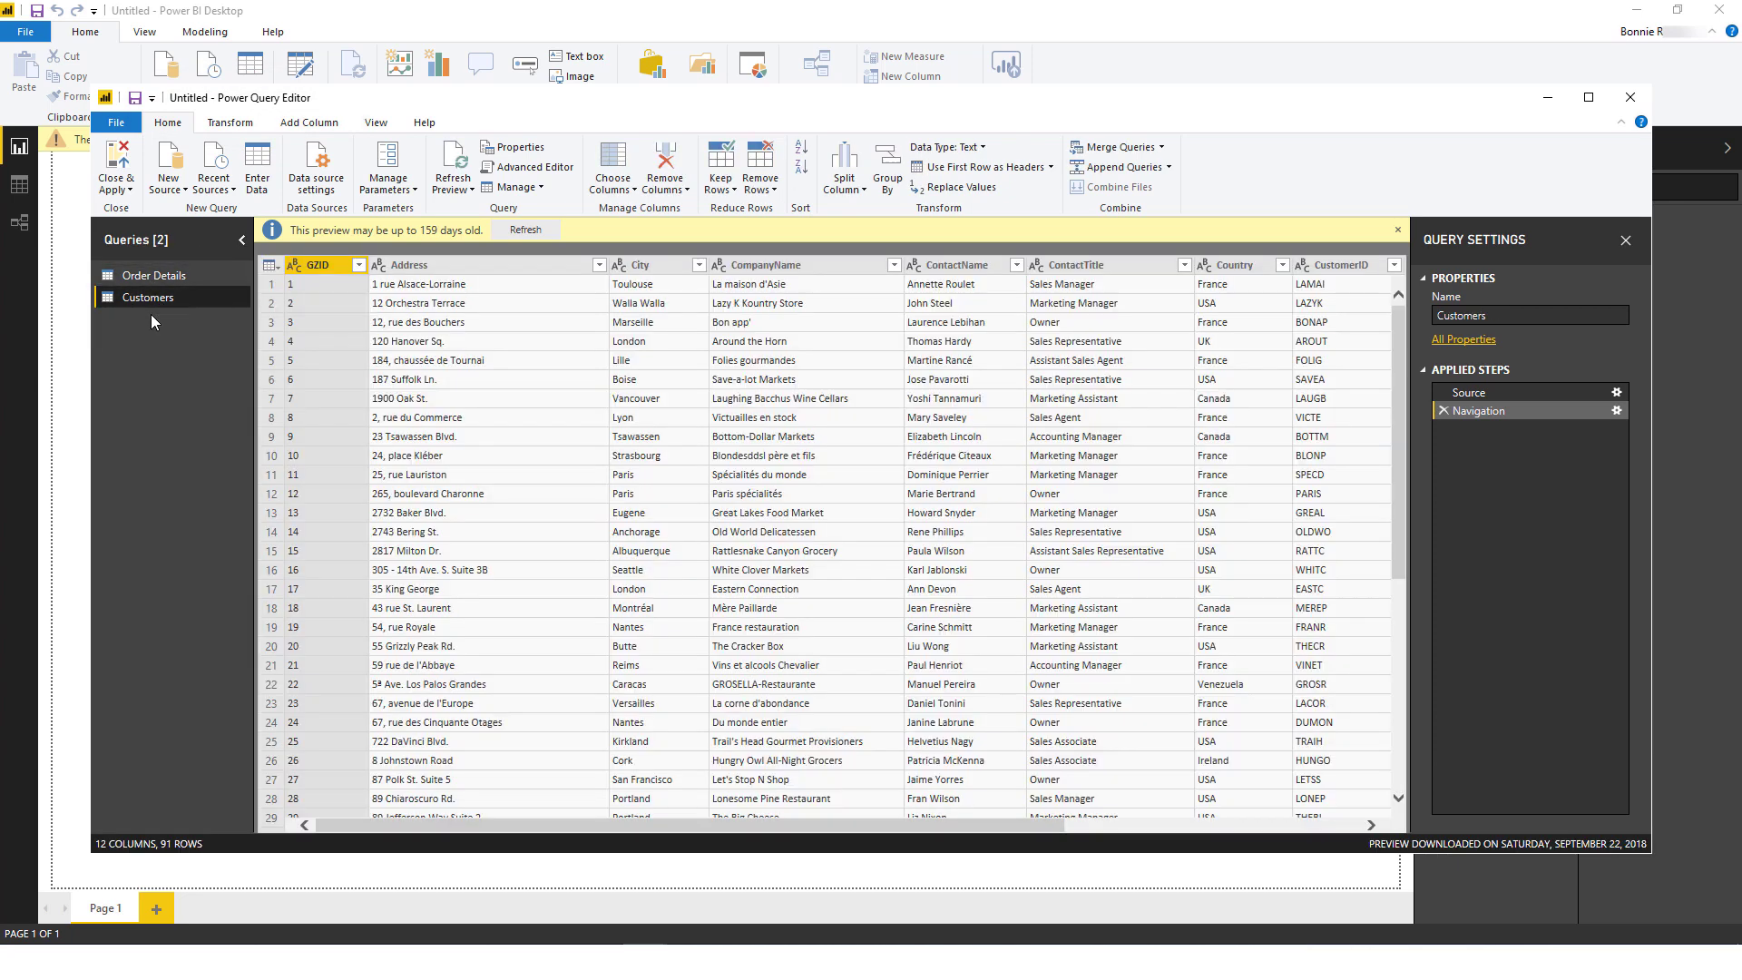
click(138, 287)
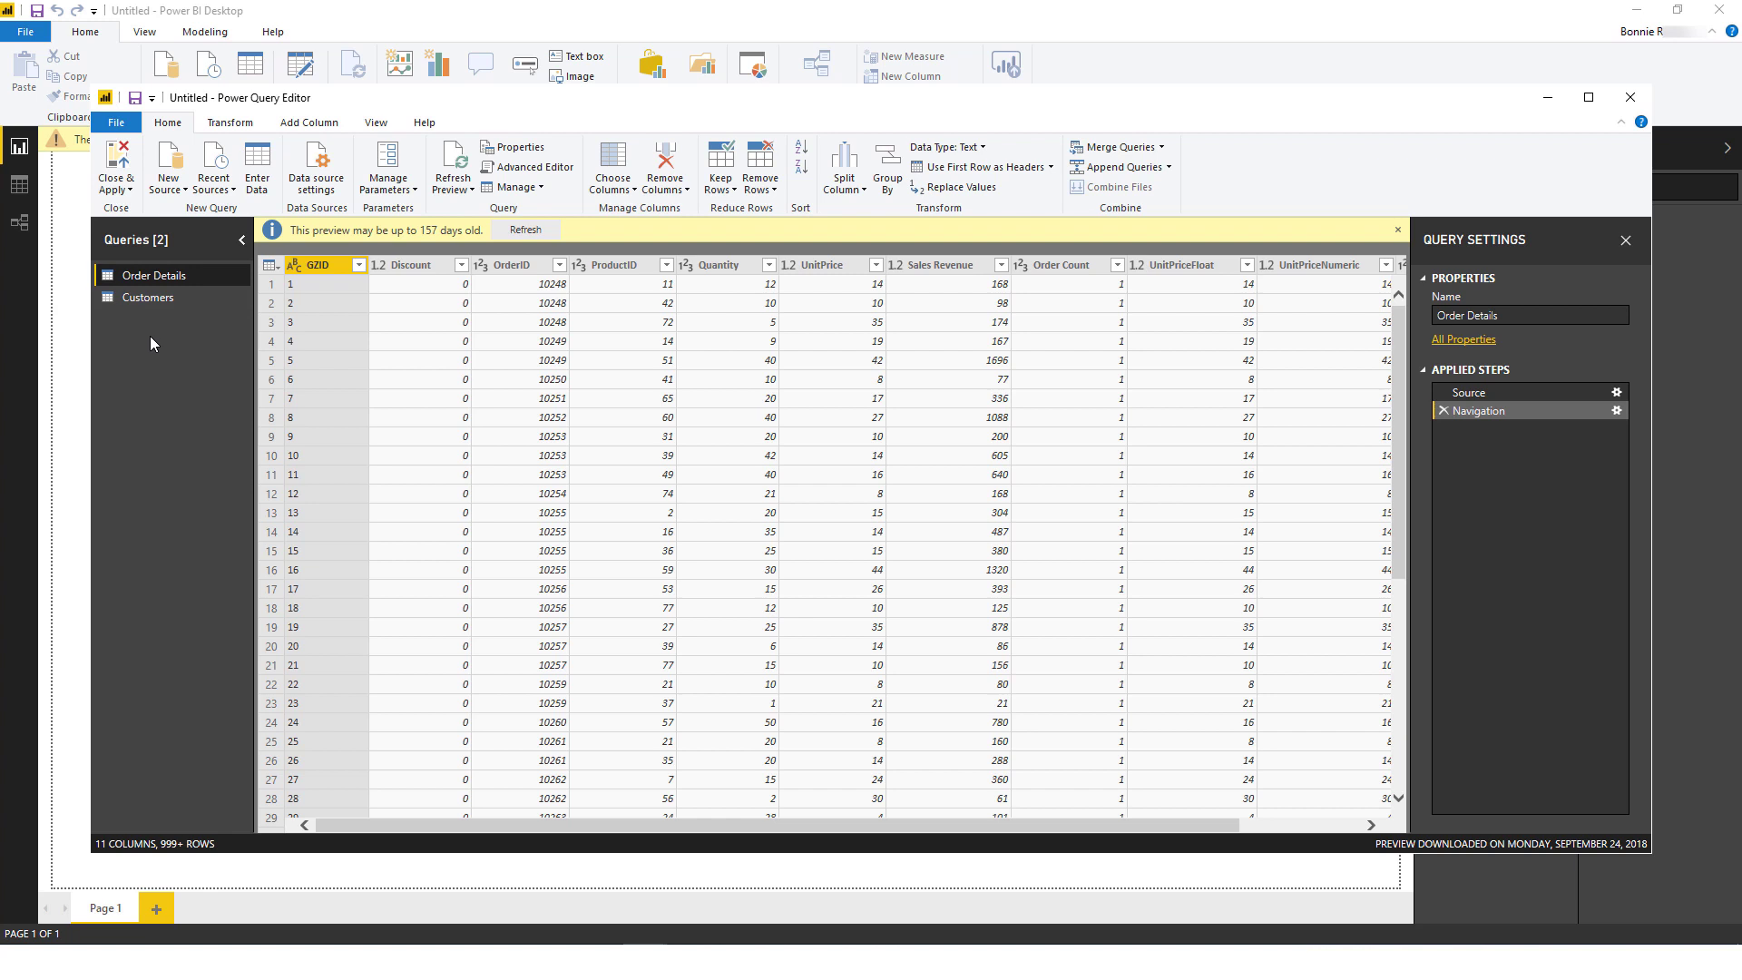
Step: Left-outer merge Order Details with Customers, matching the GZID column in both tables
click(1123, 148)
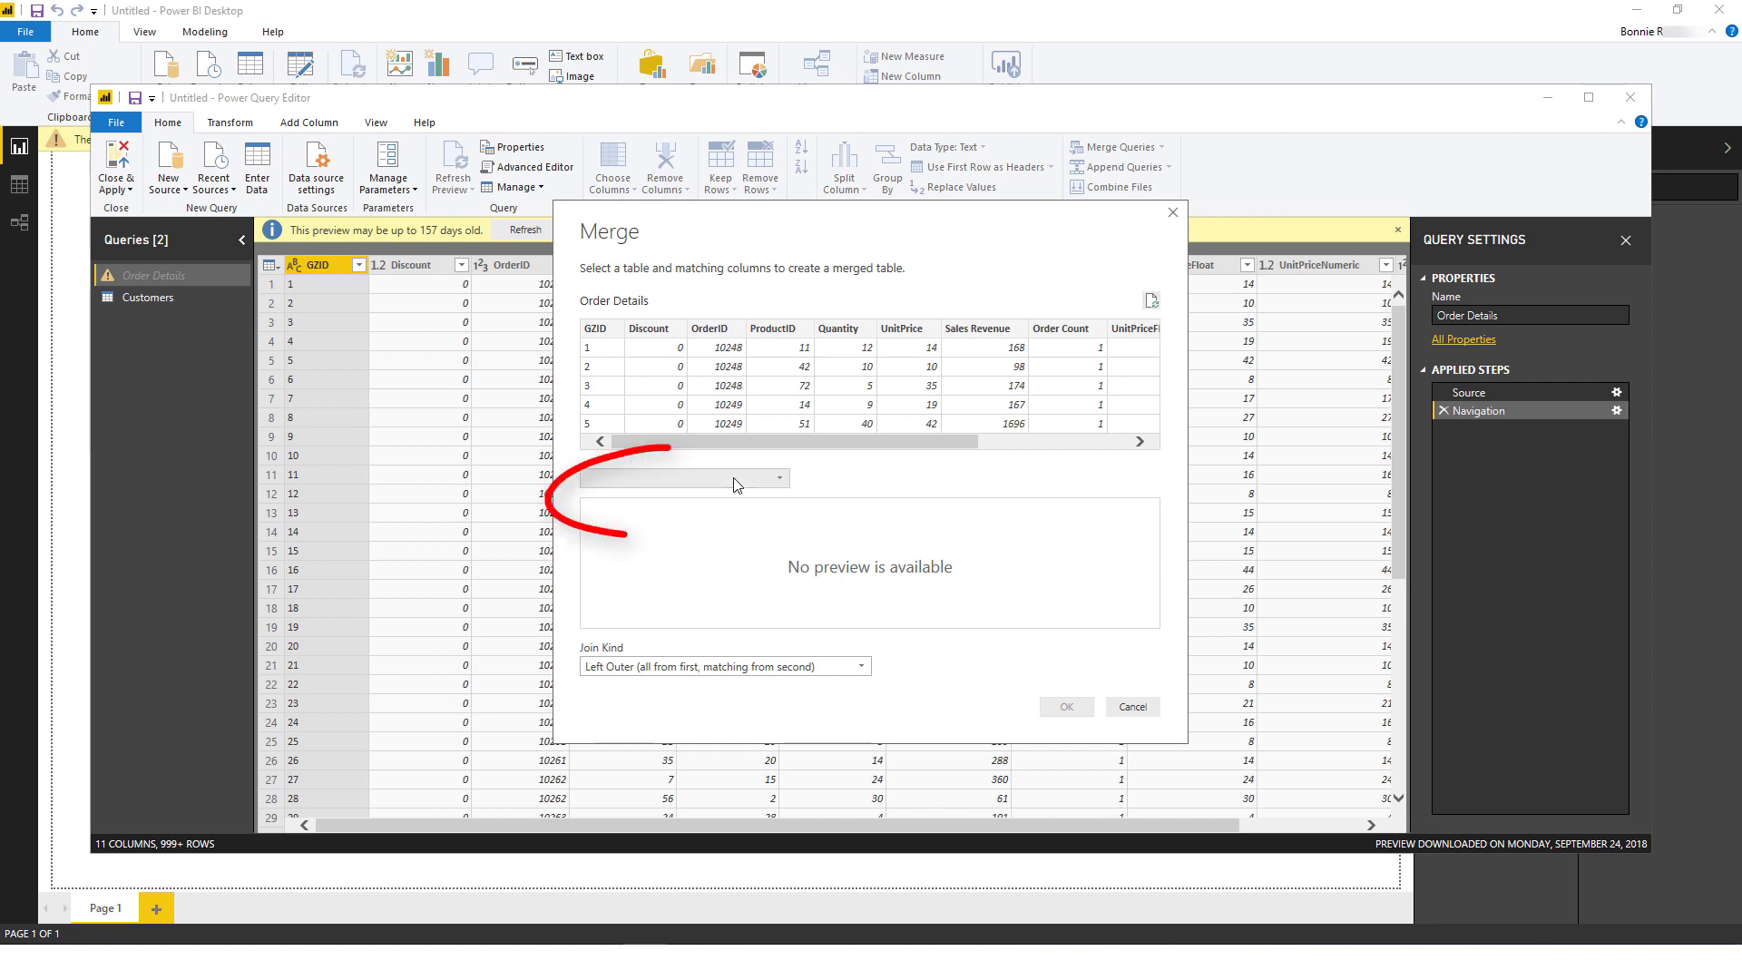
click(699, 478)
click(699, 499)
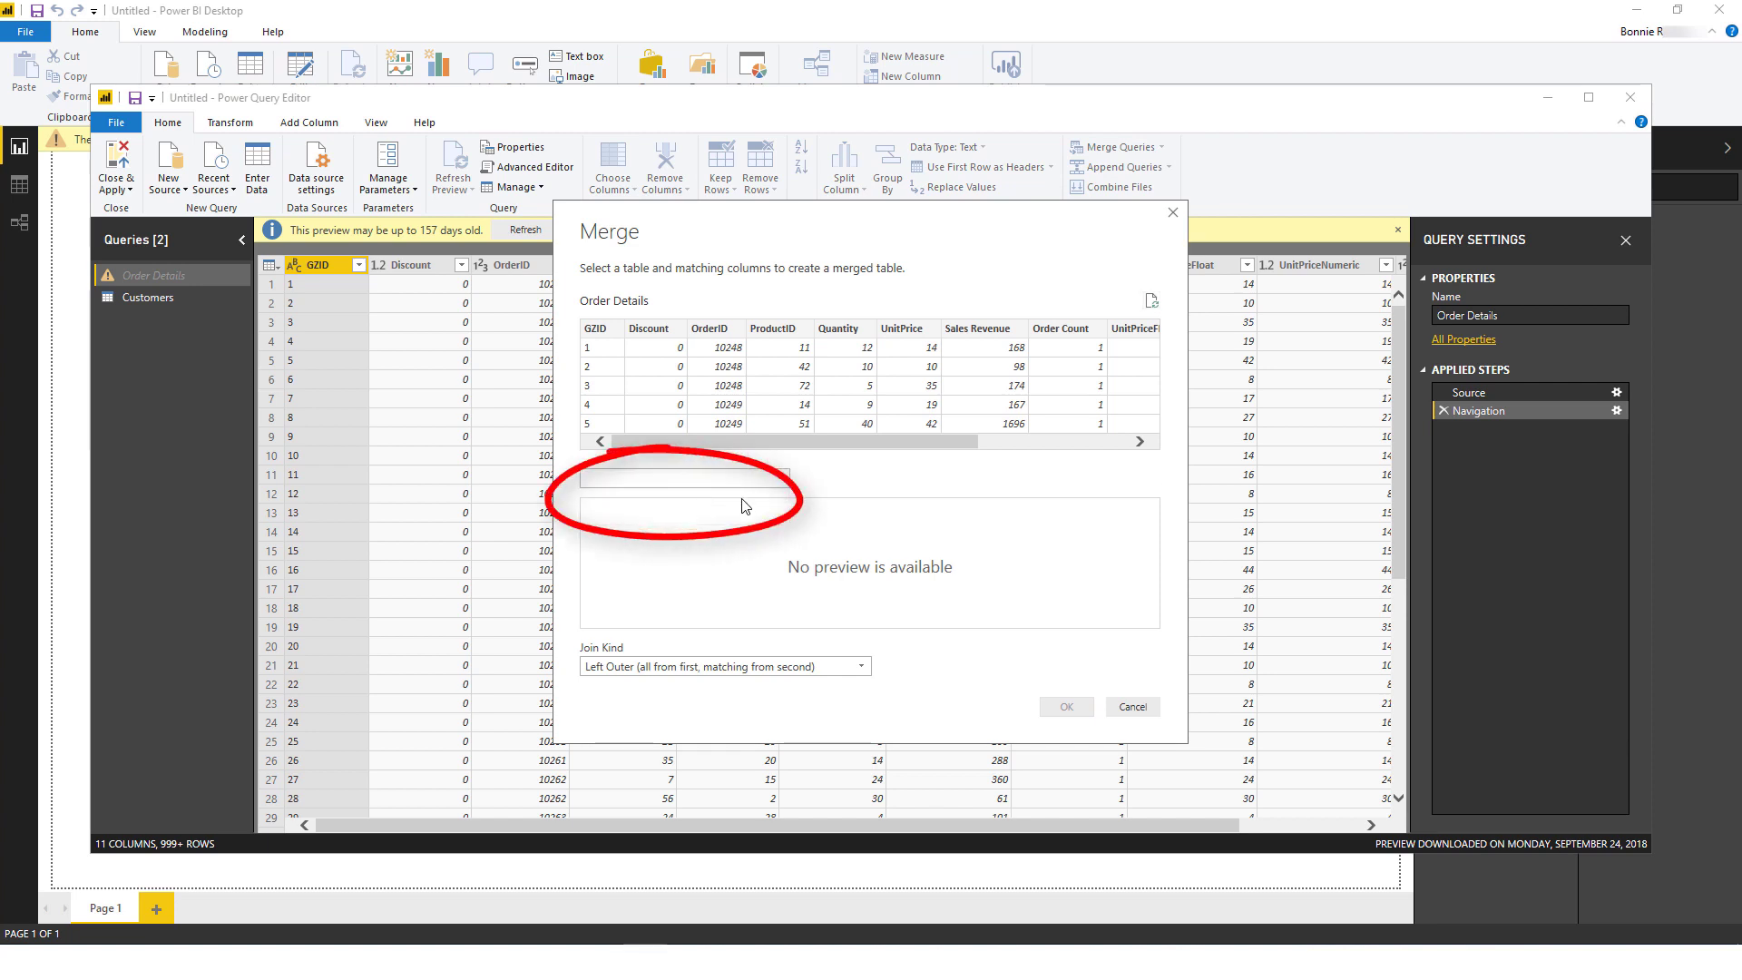
click(595, 331)
click(596, 510)
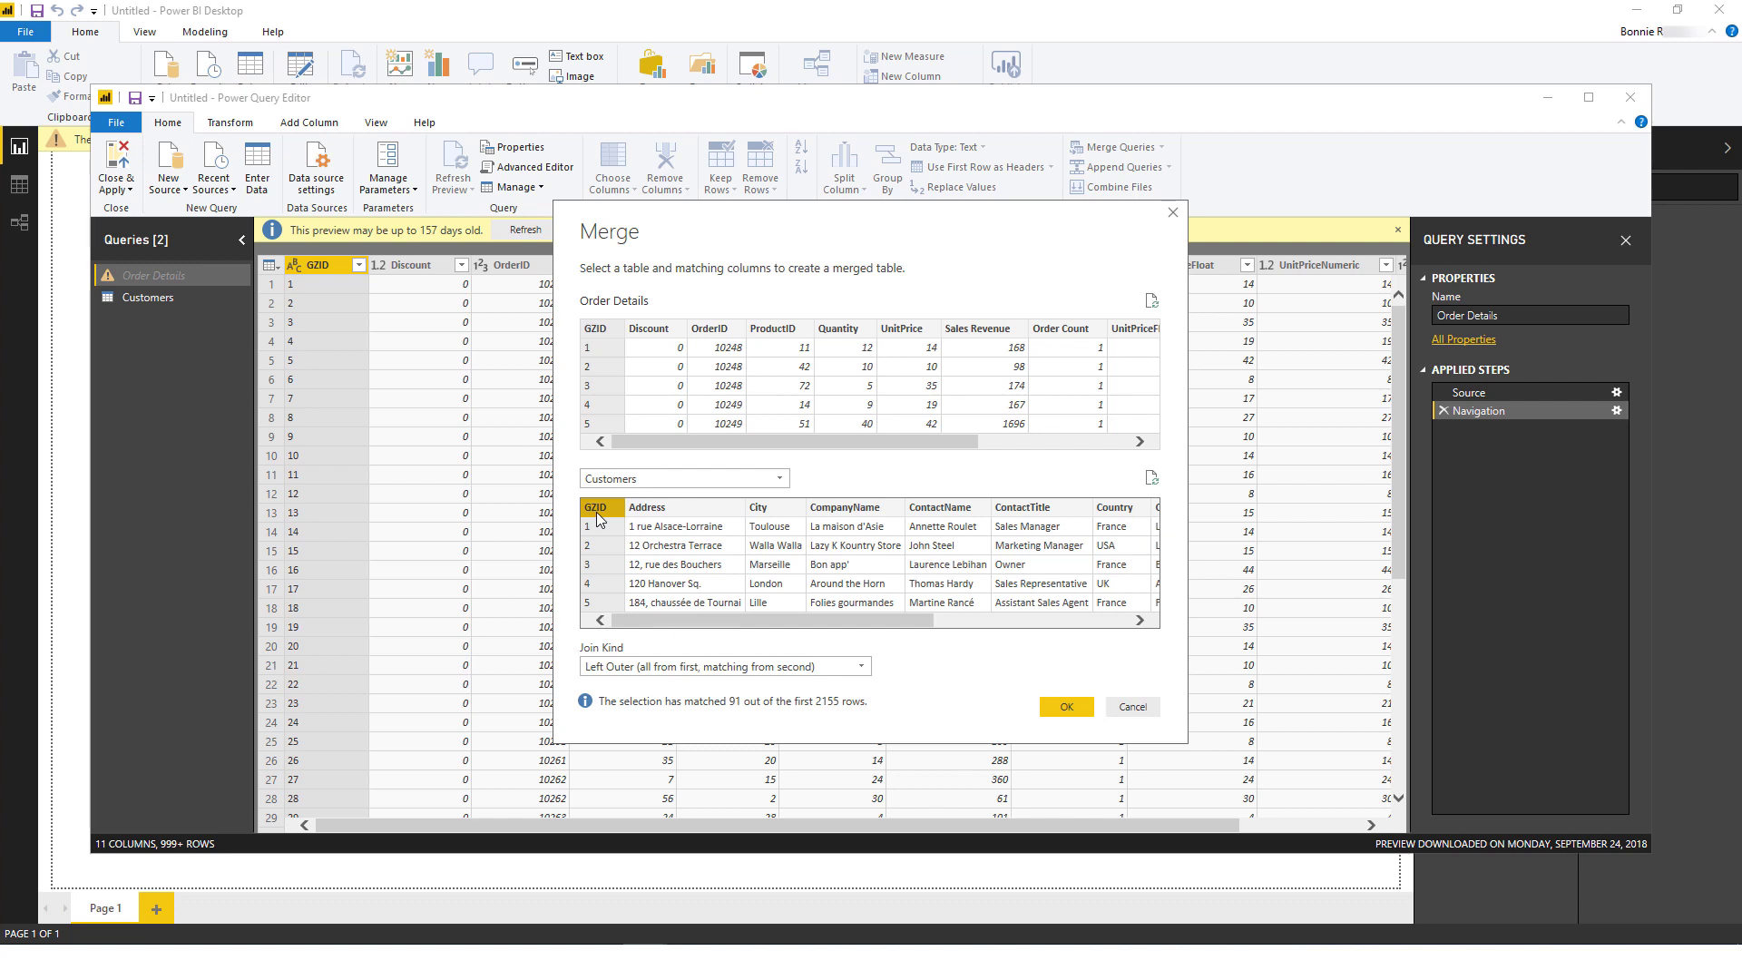
click(1067, 707)
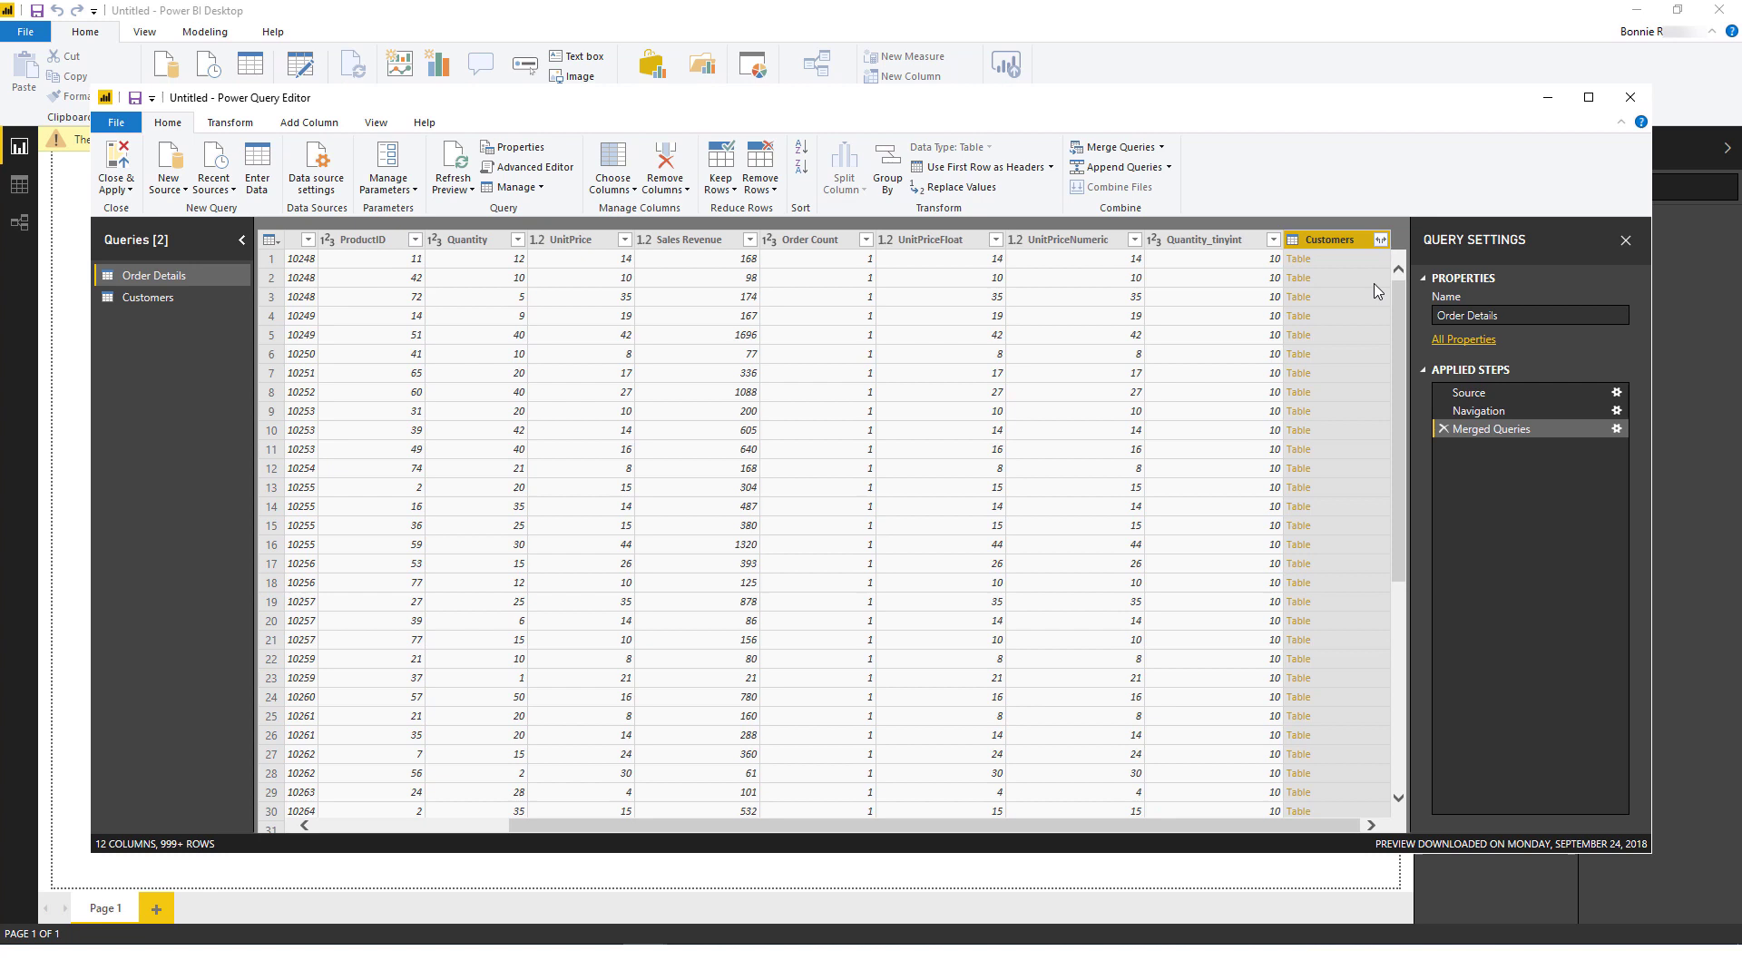
Step: Expand the Customers column to only City, CompanyName, ContactName and Country
click(1380, 242)
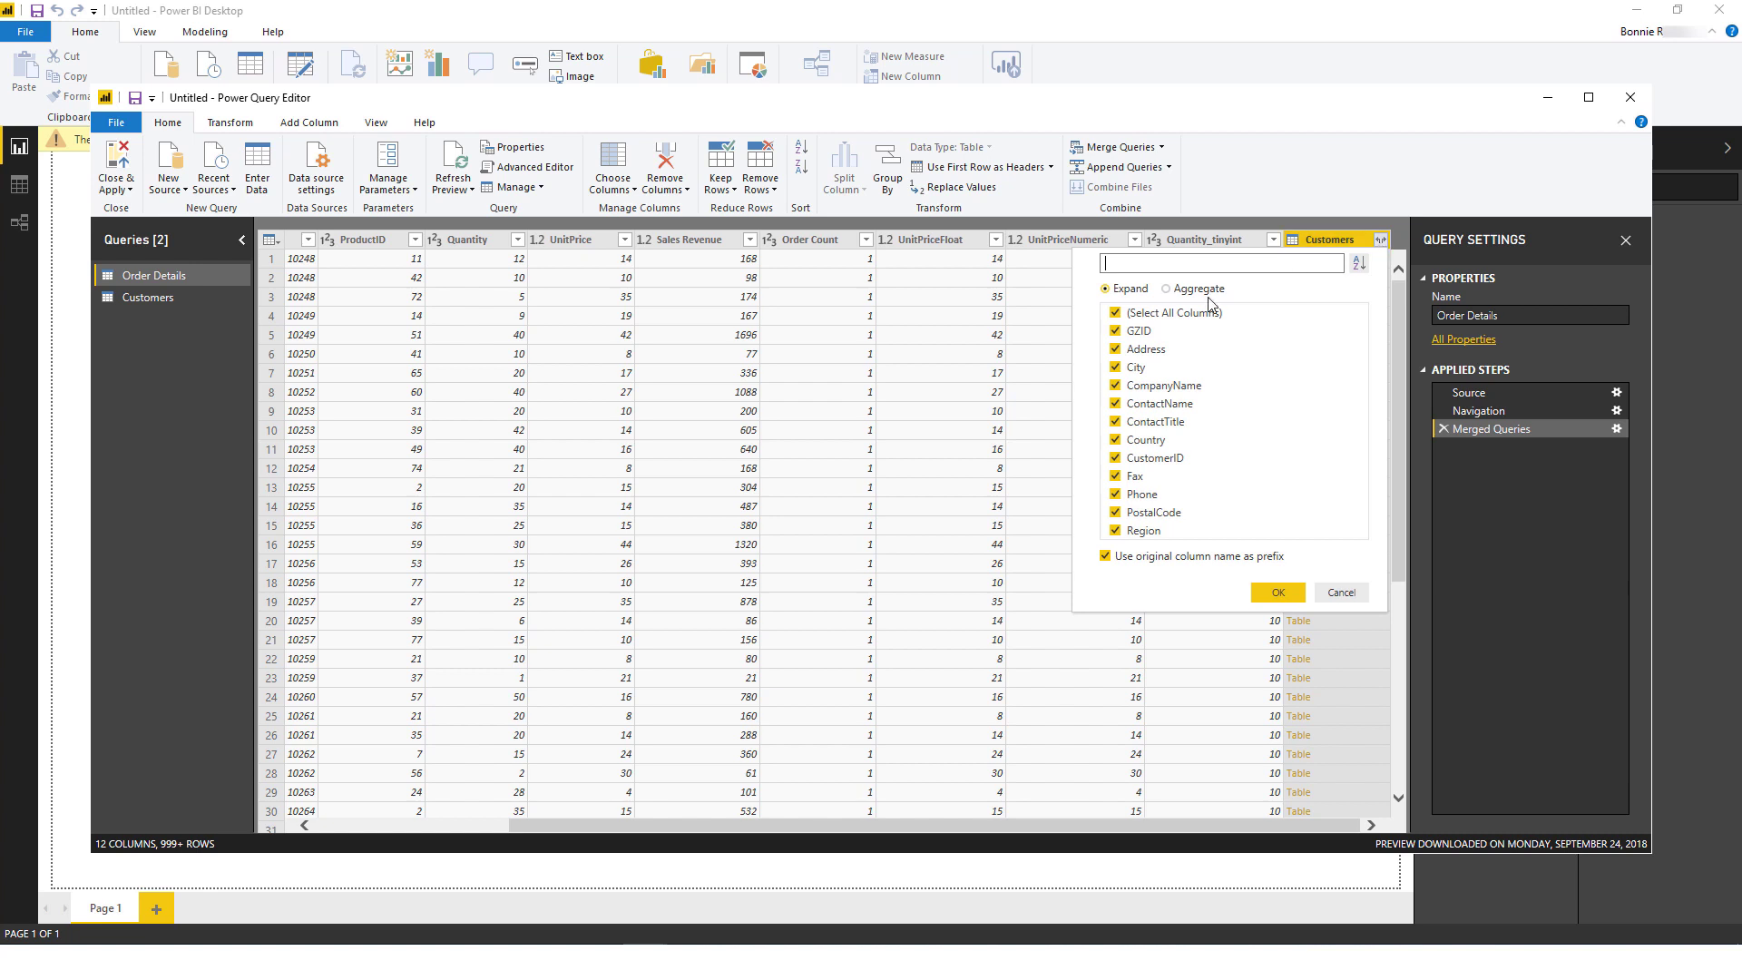
click(1116, 314)
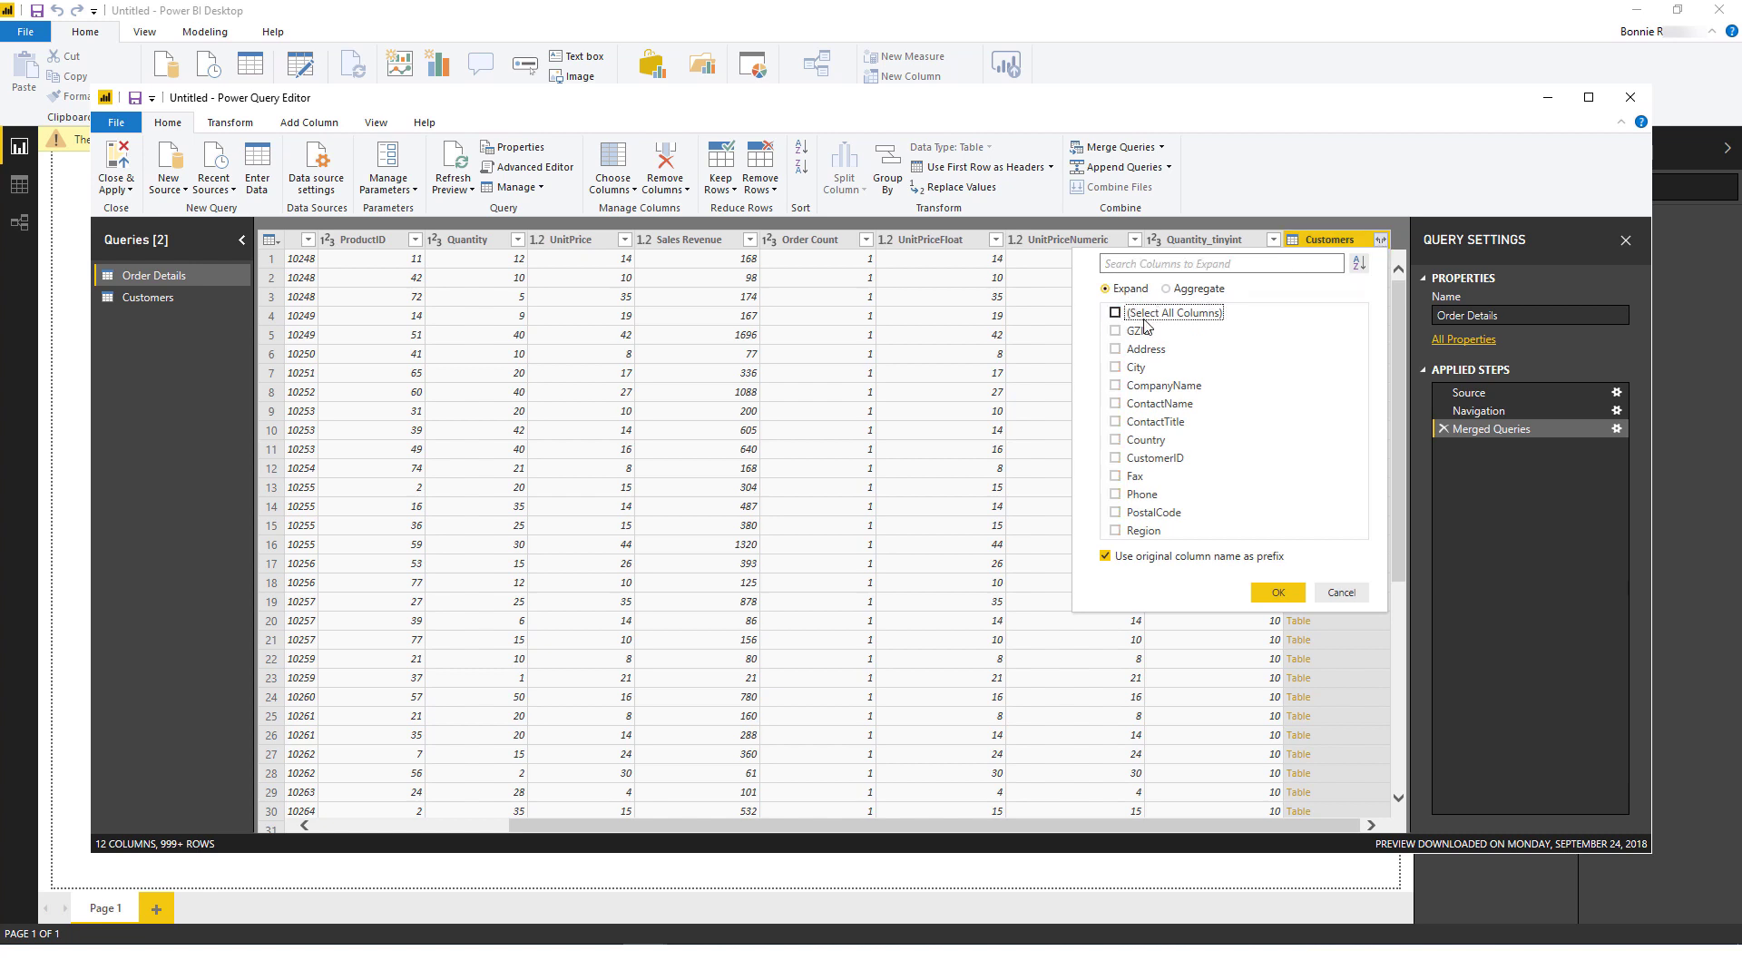
click(1115, 367)
click(1116, 386)
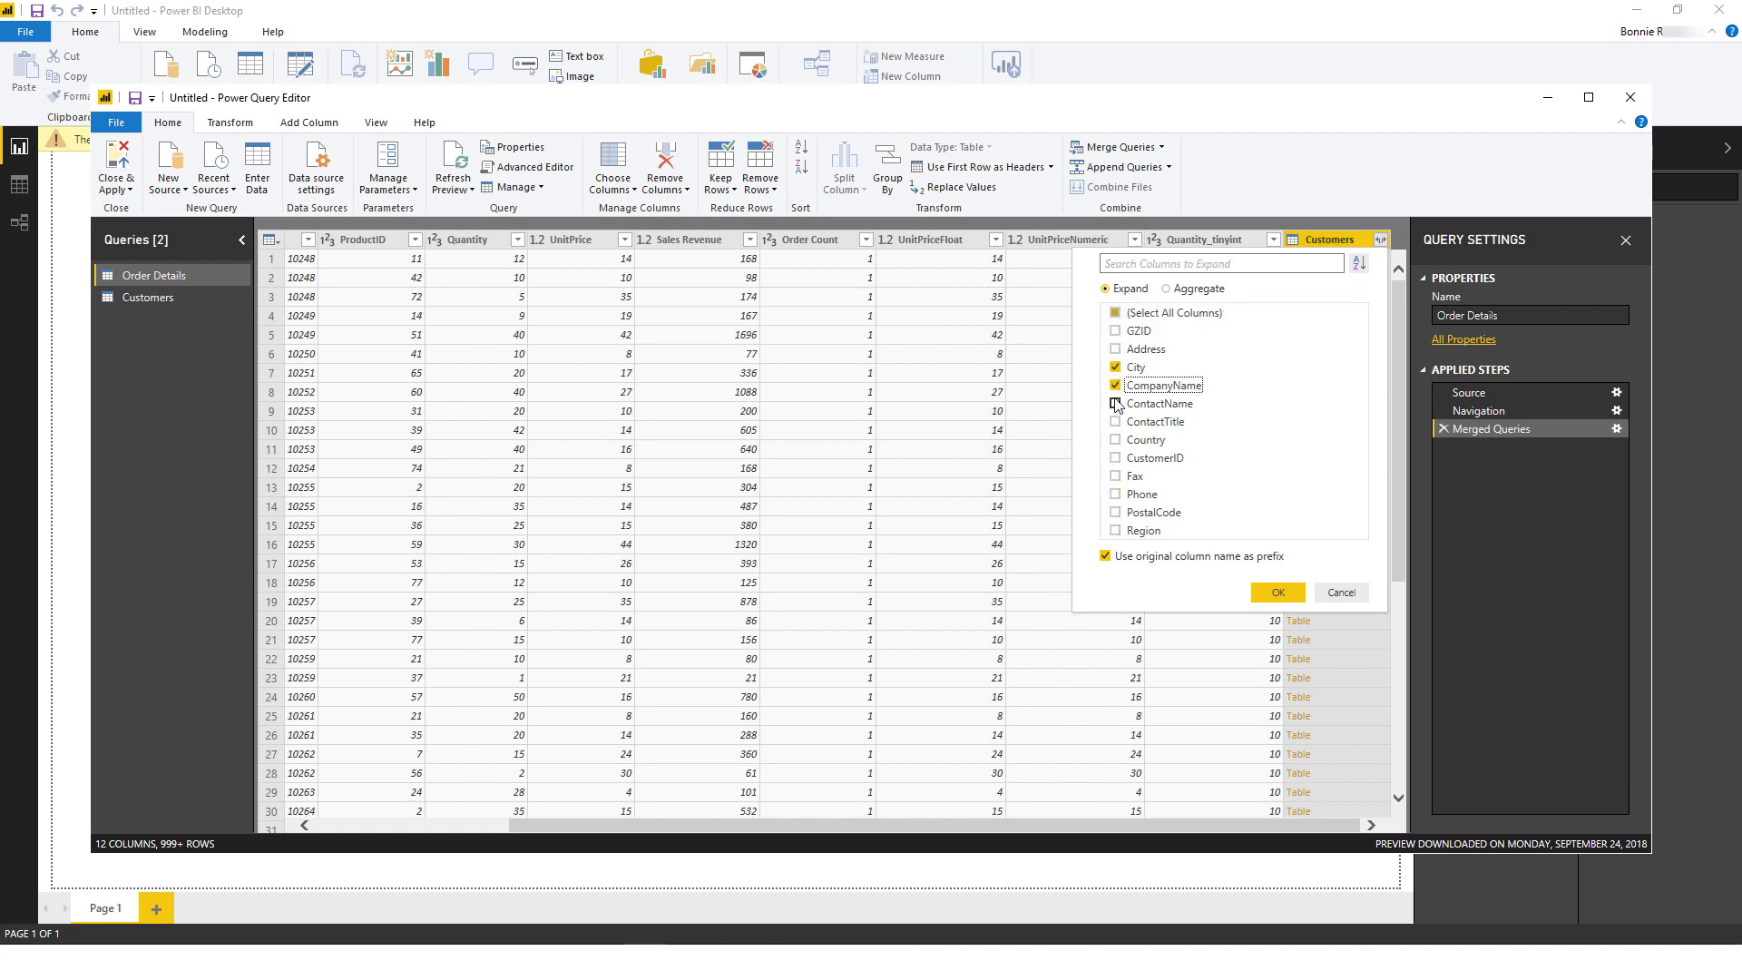
click(1115, 404)
click(1116, 440)
click(1276, 594)
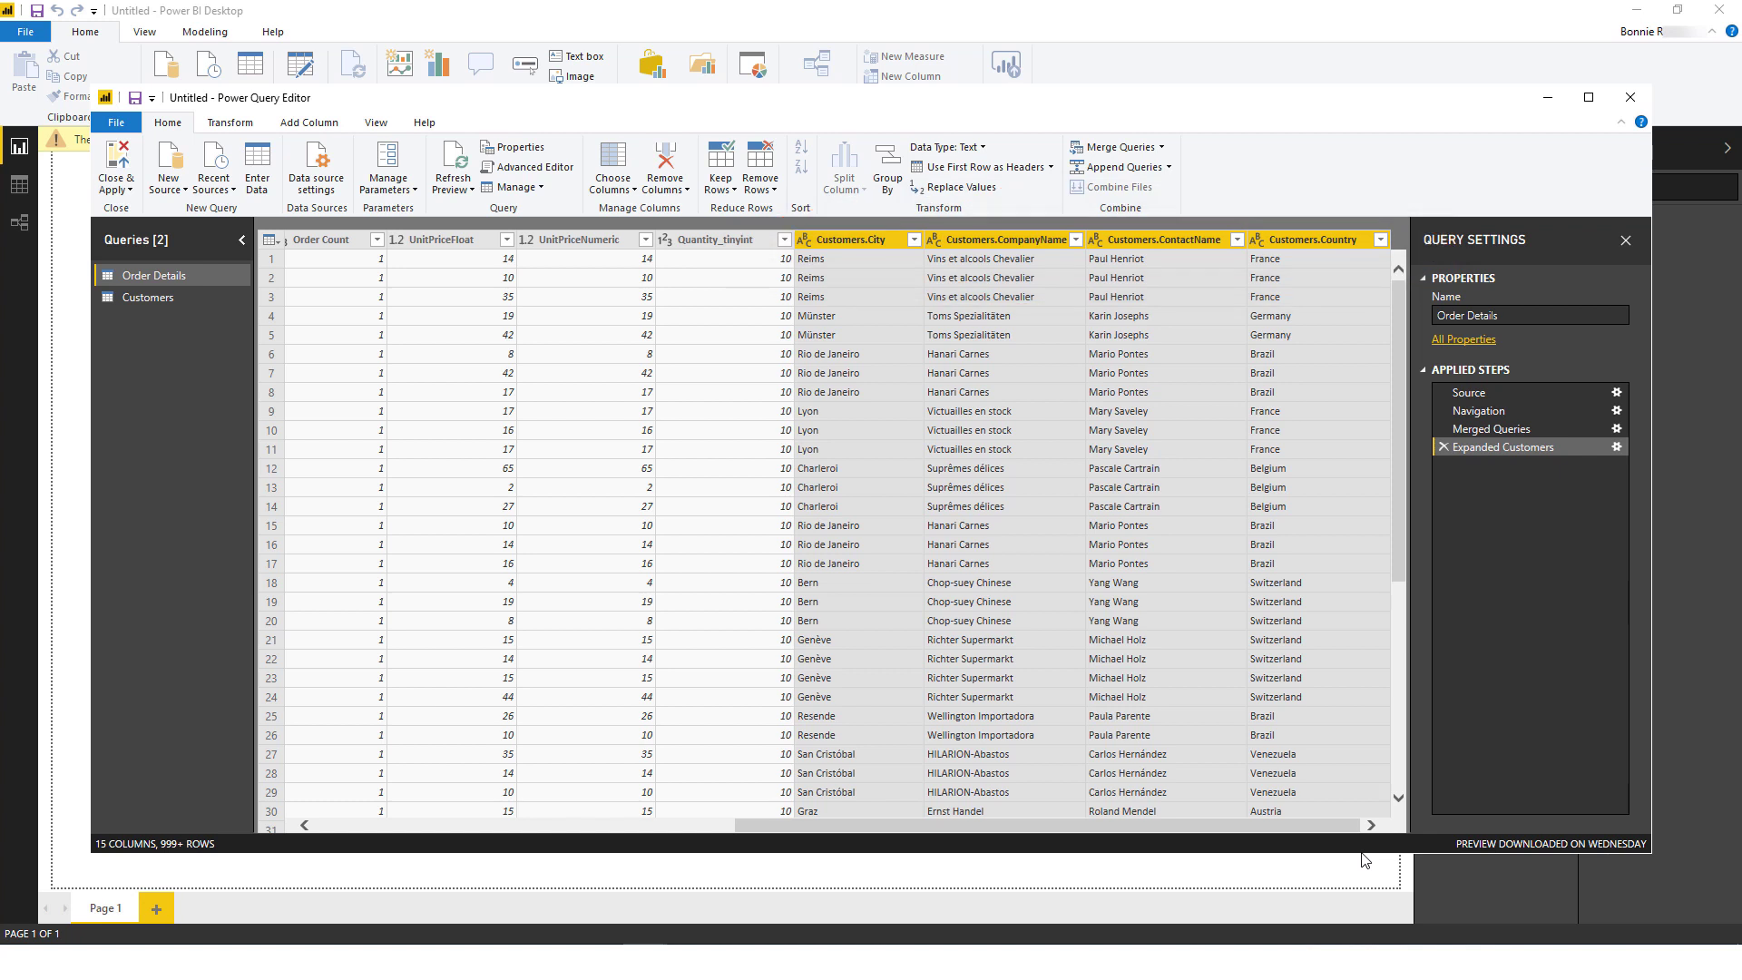
Step: Filter Customers.Country to Argentina, Brazil, France and Germany, leaving 749 rows
click(1381, 241)
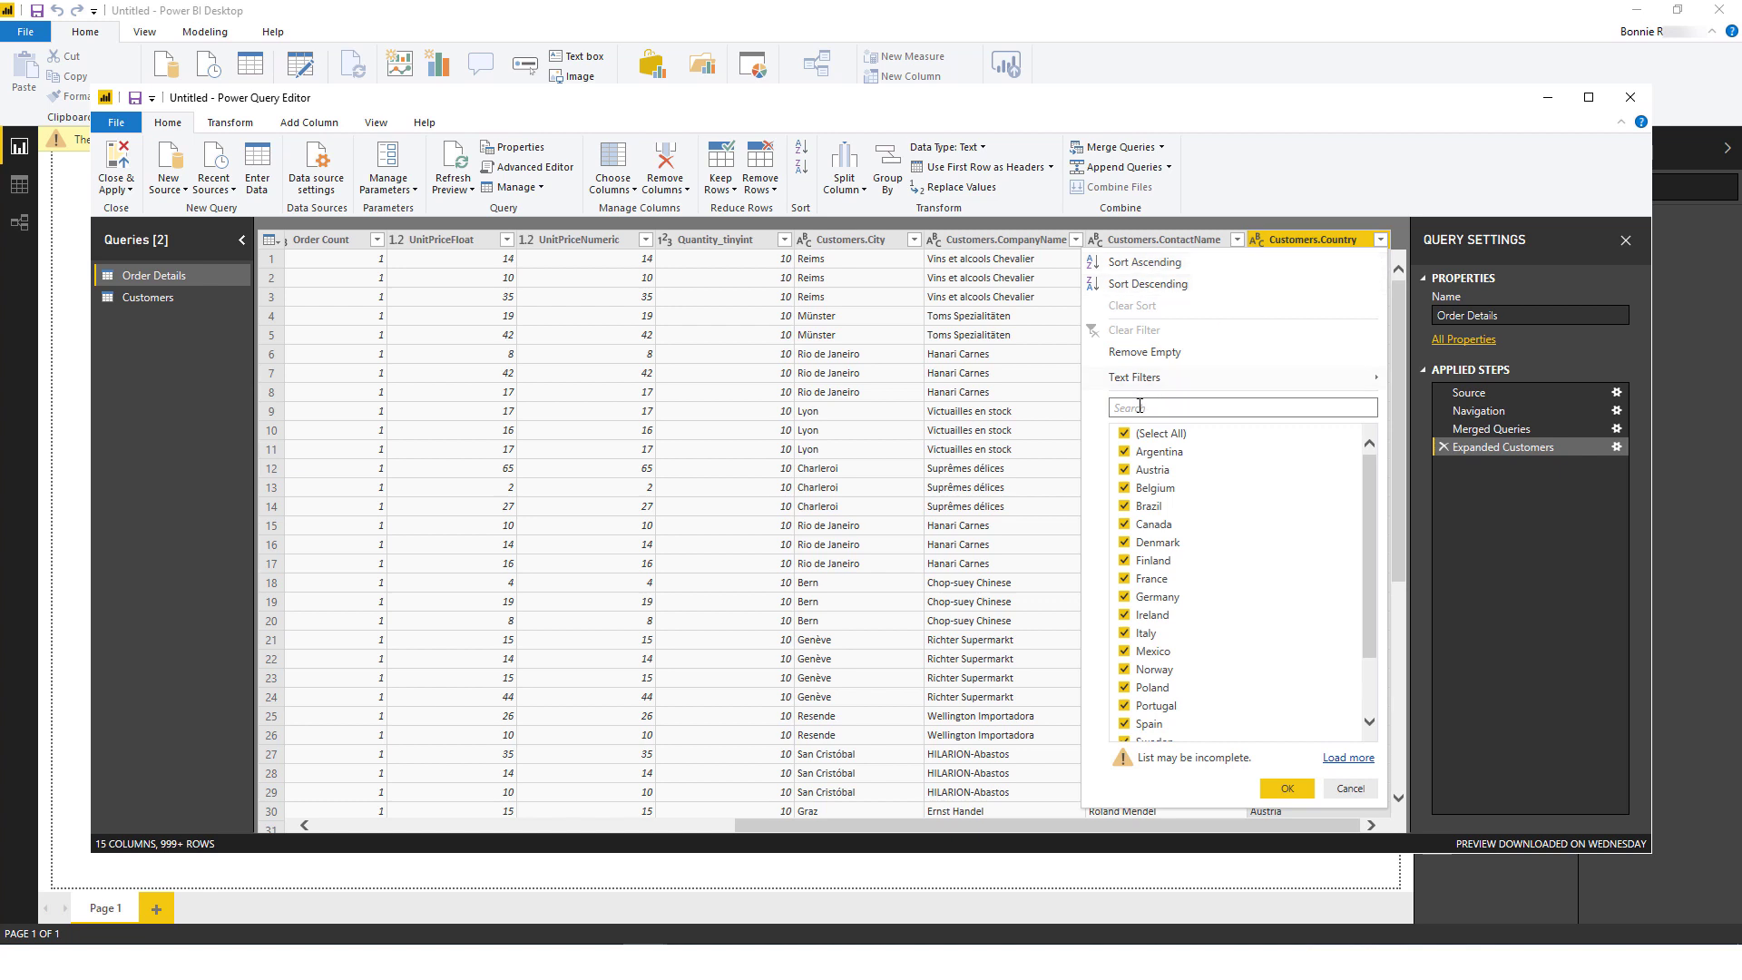
click(1124, 435)
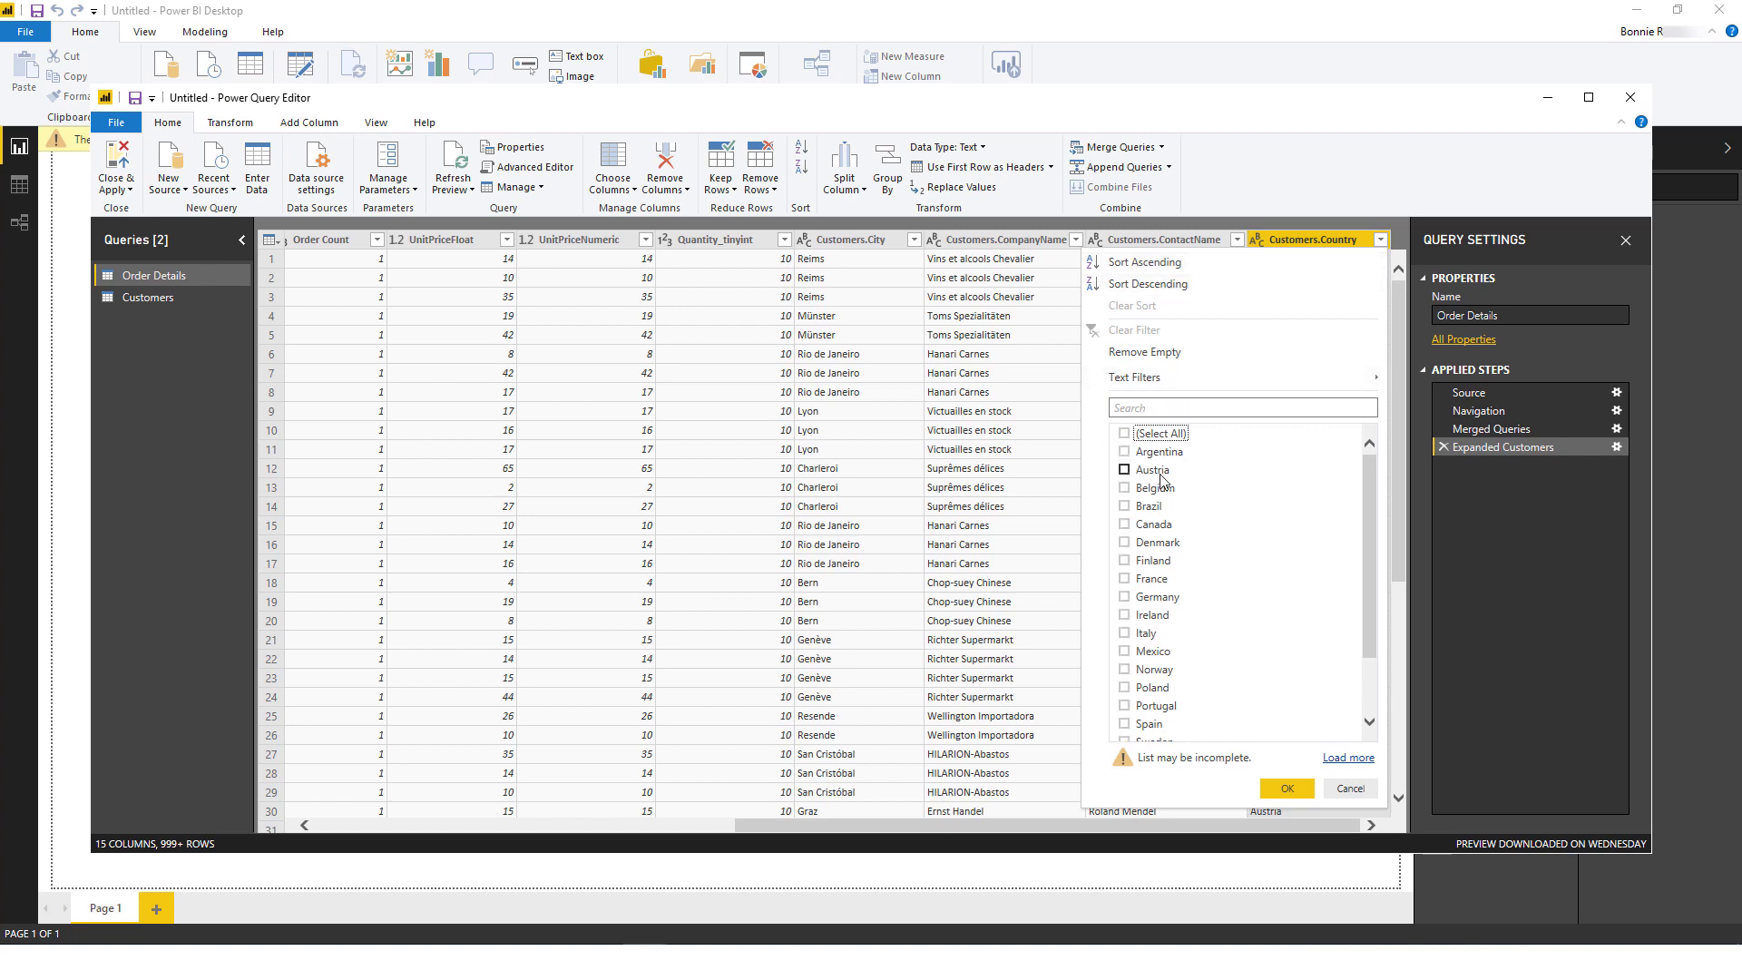
click(1125, 452)
click(1124, 506)
click(1125, 579)
click(1125, 597)
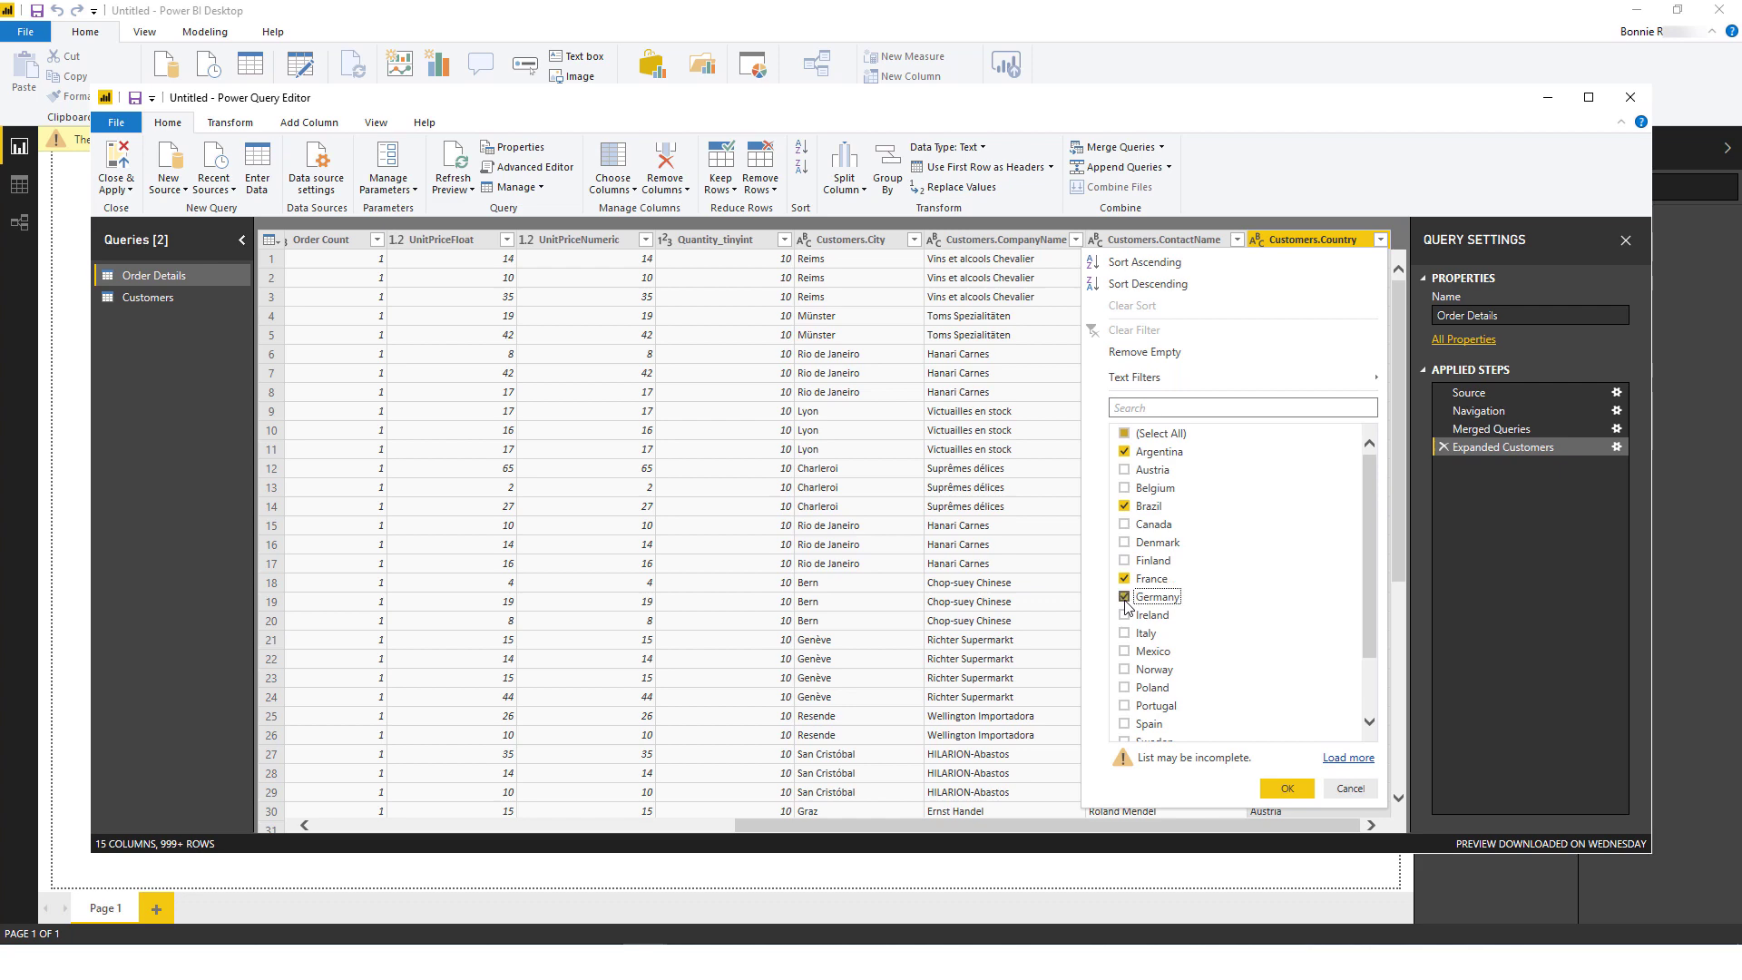
click(1275, 789)
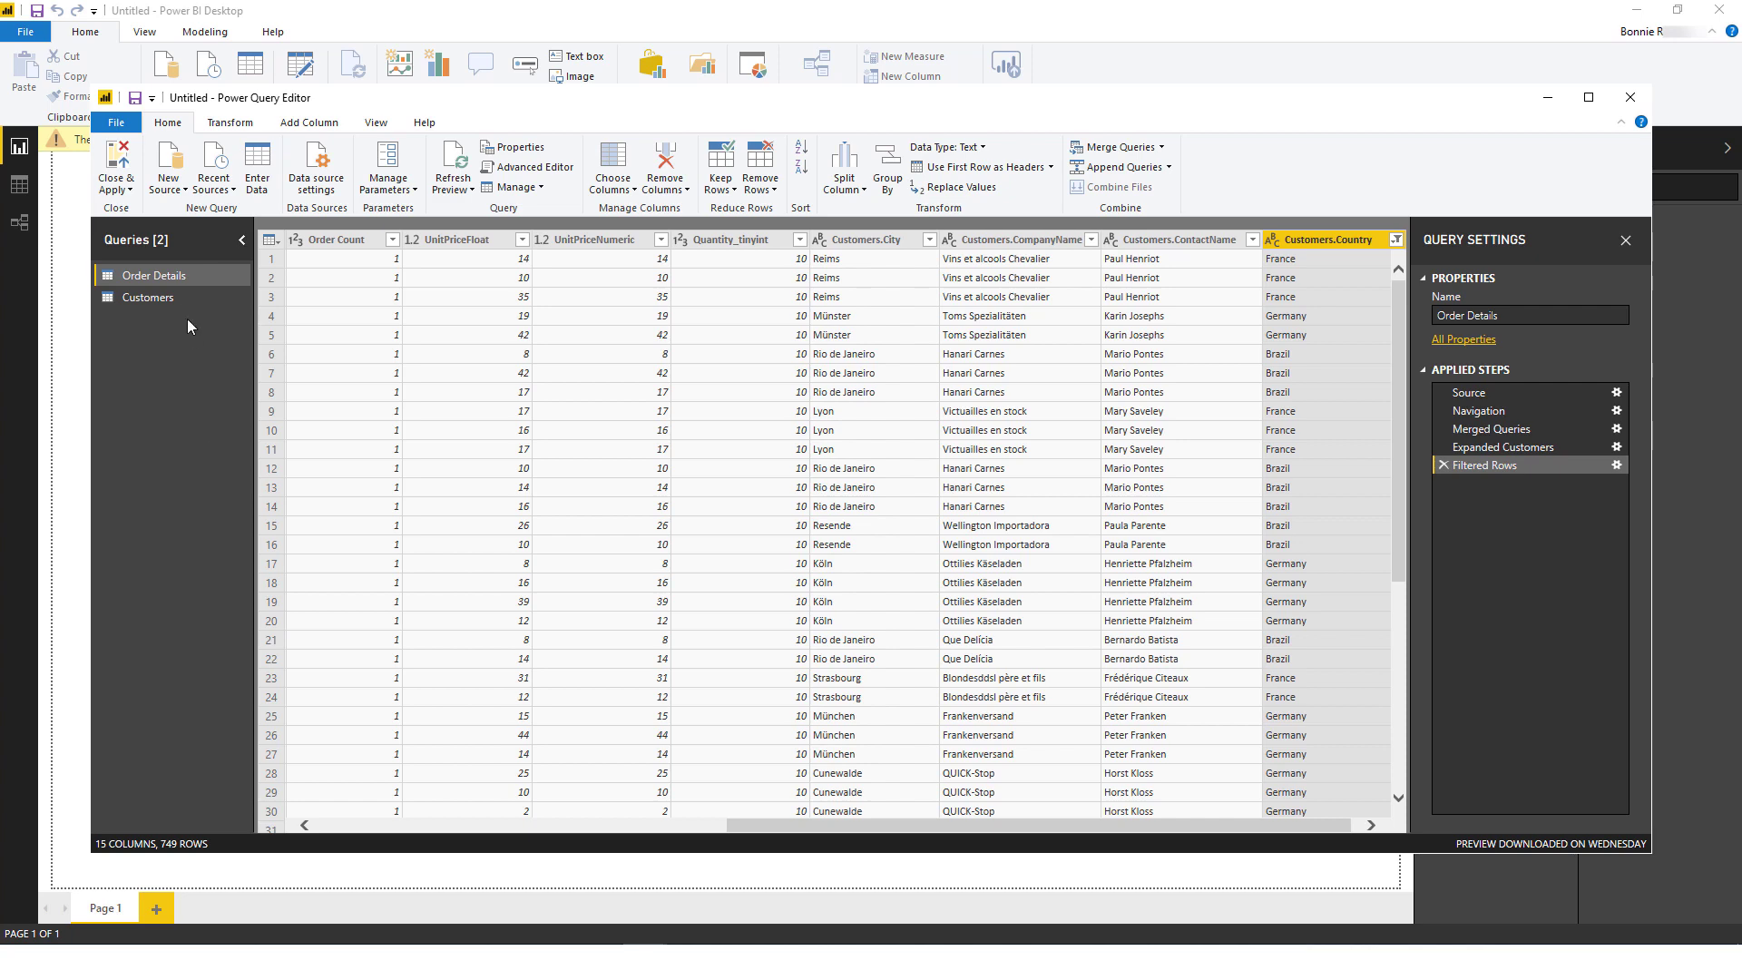
Step: Untick Enable load for the Customers query and Close & Apply the query changes
right_click(177, 298)
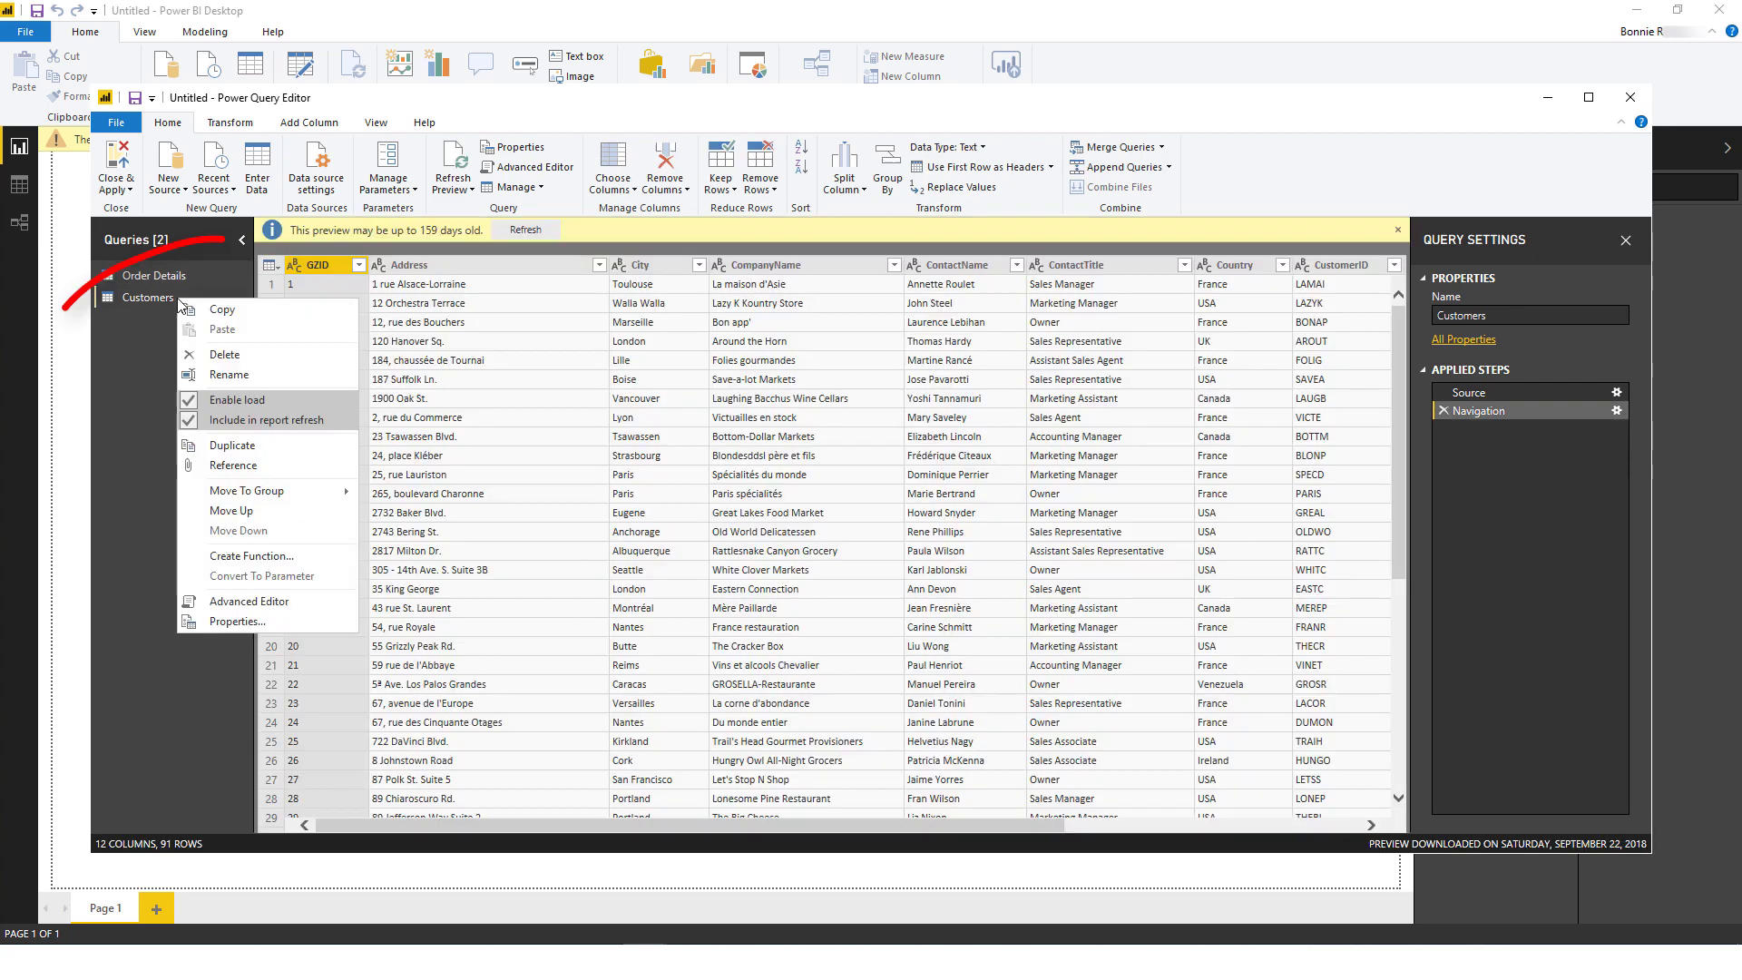
click(190, 402)
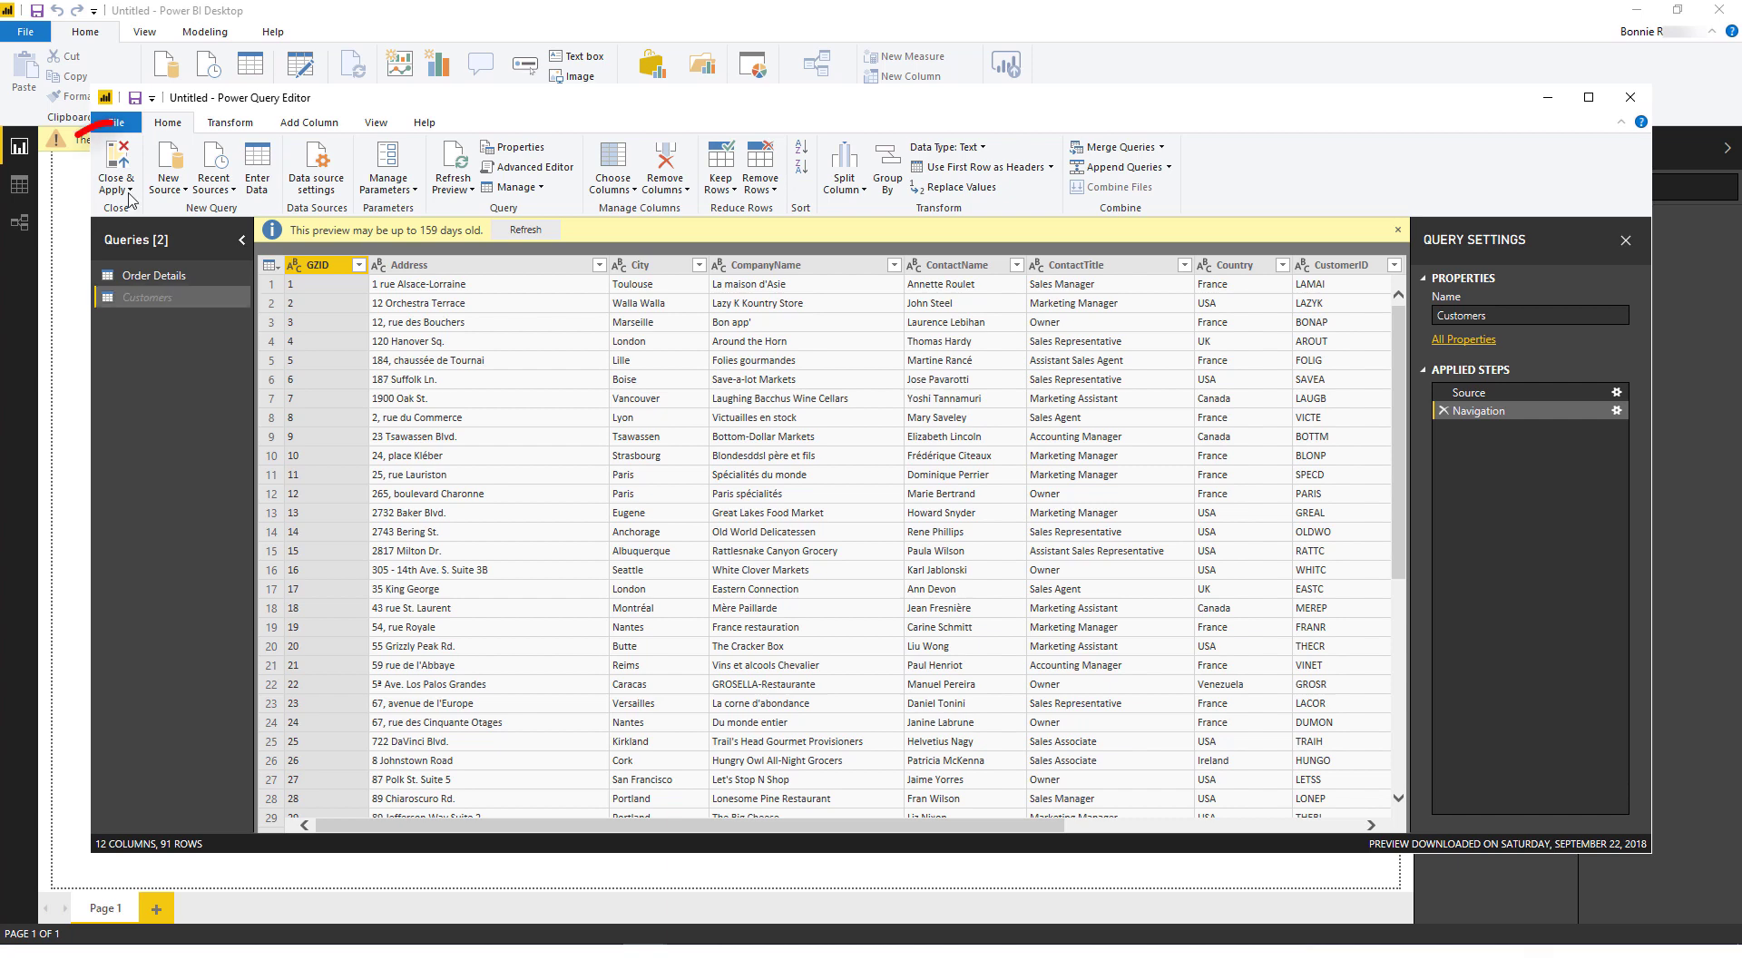
click(121, 164)
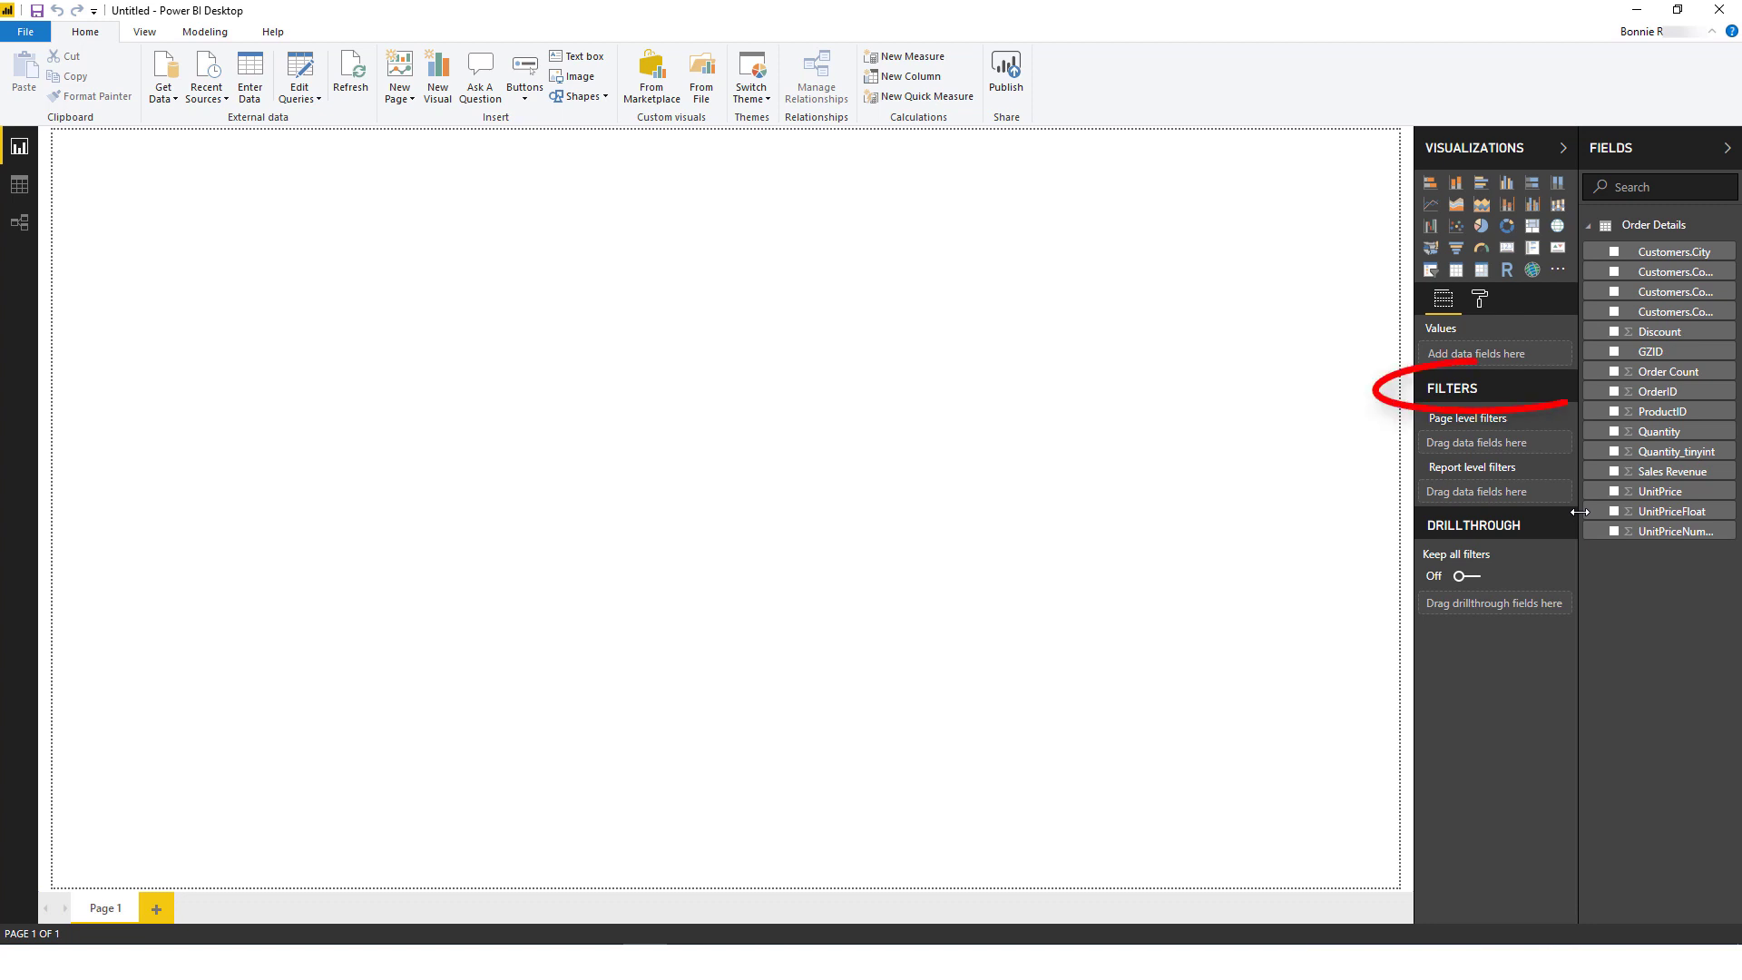
Step: Add Customers.Country as a page-level filter limited to Argentina, Brazil and Germany
drag(1580, 512, 1490, 515)
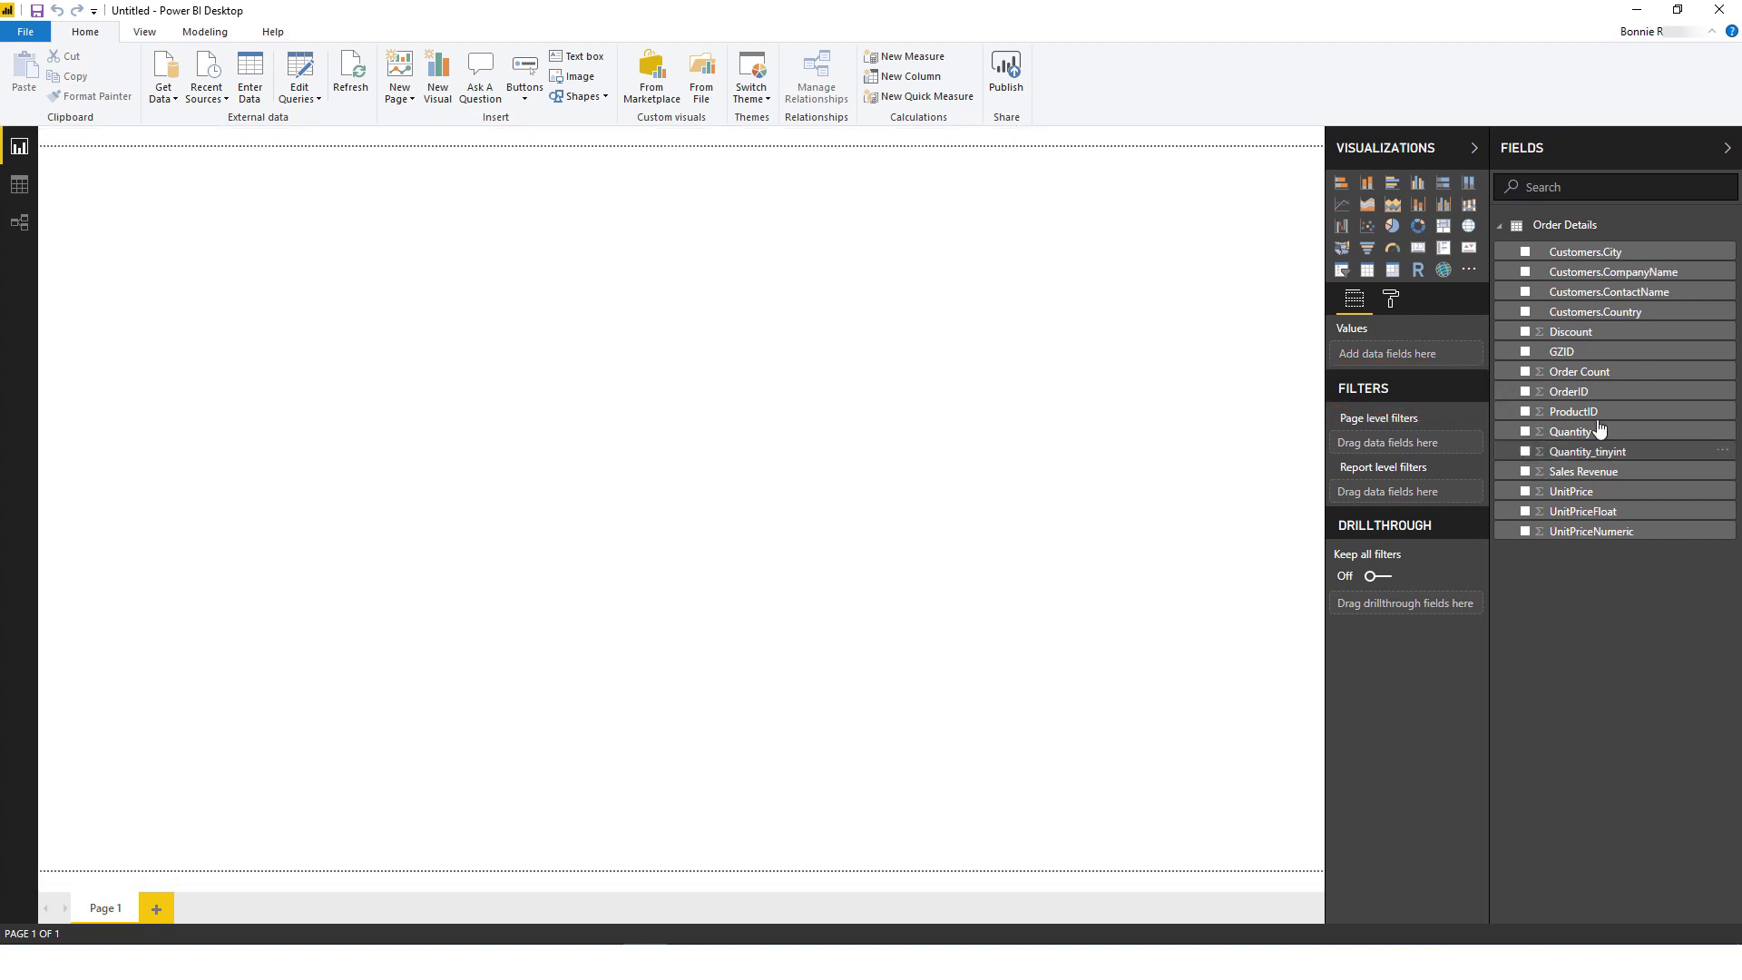
drag(1606, 313, 1388, 442)
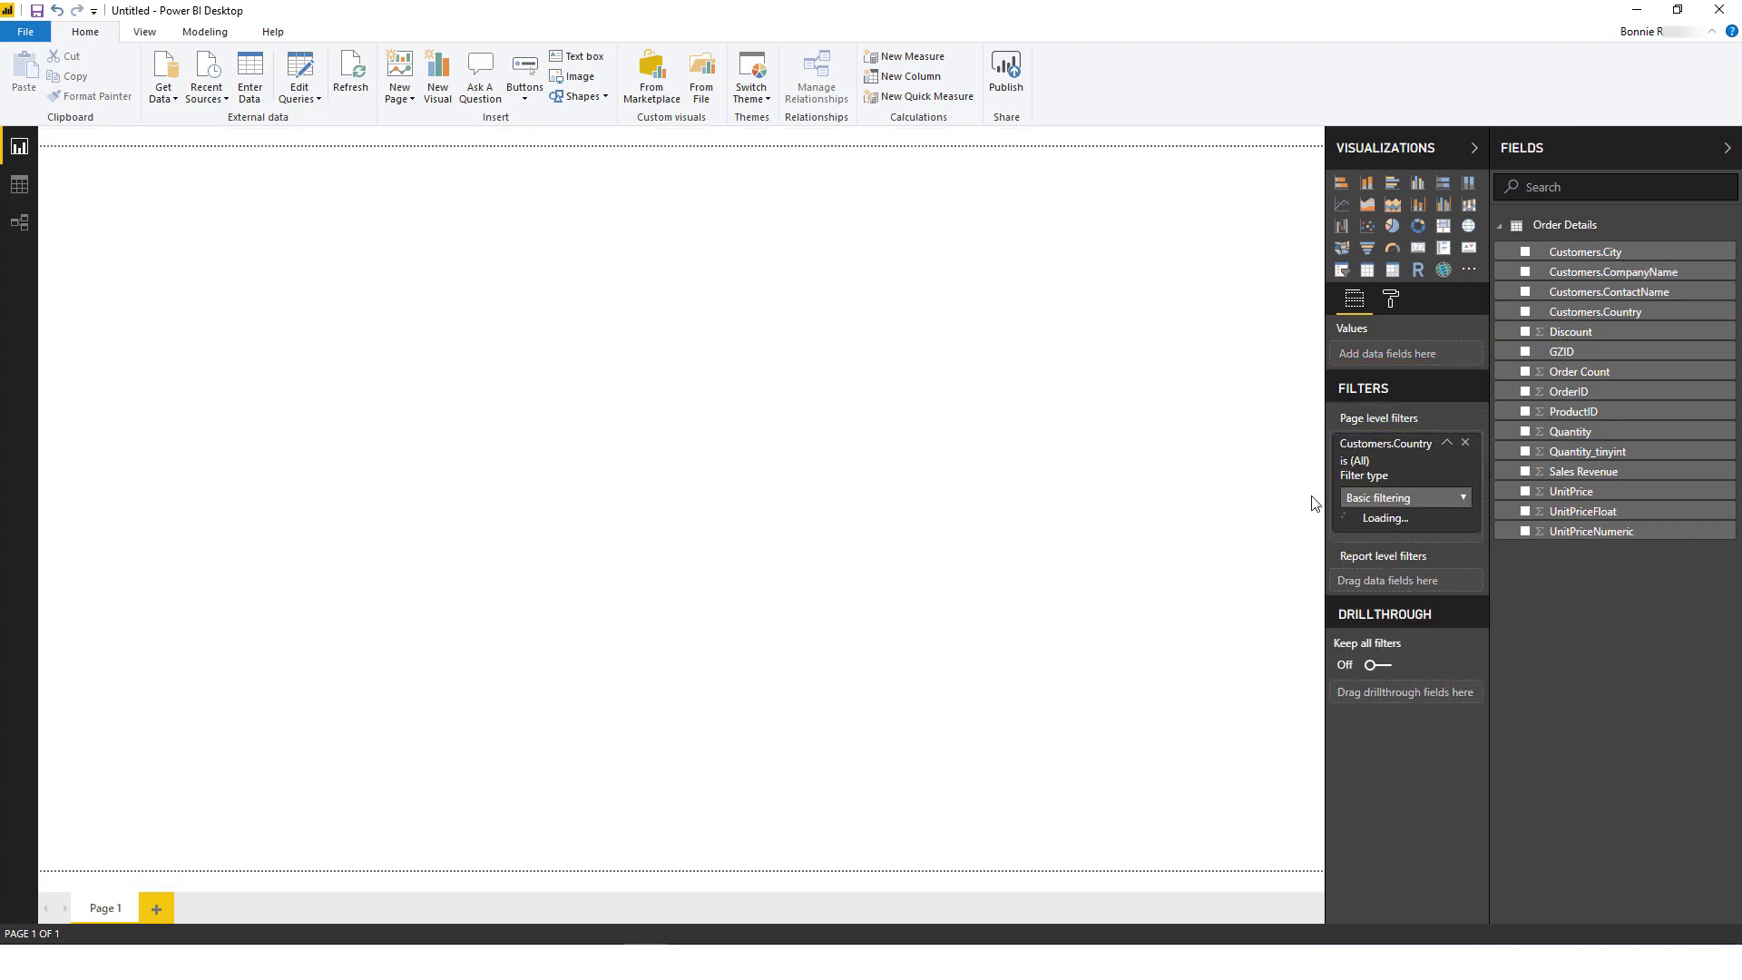
click(1347, 556)
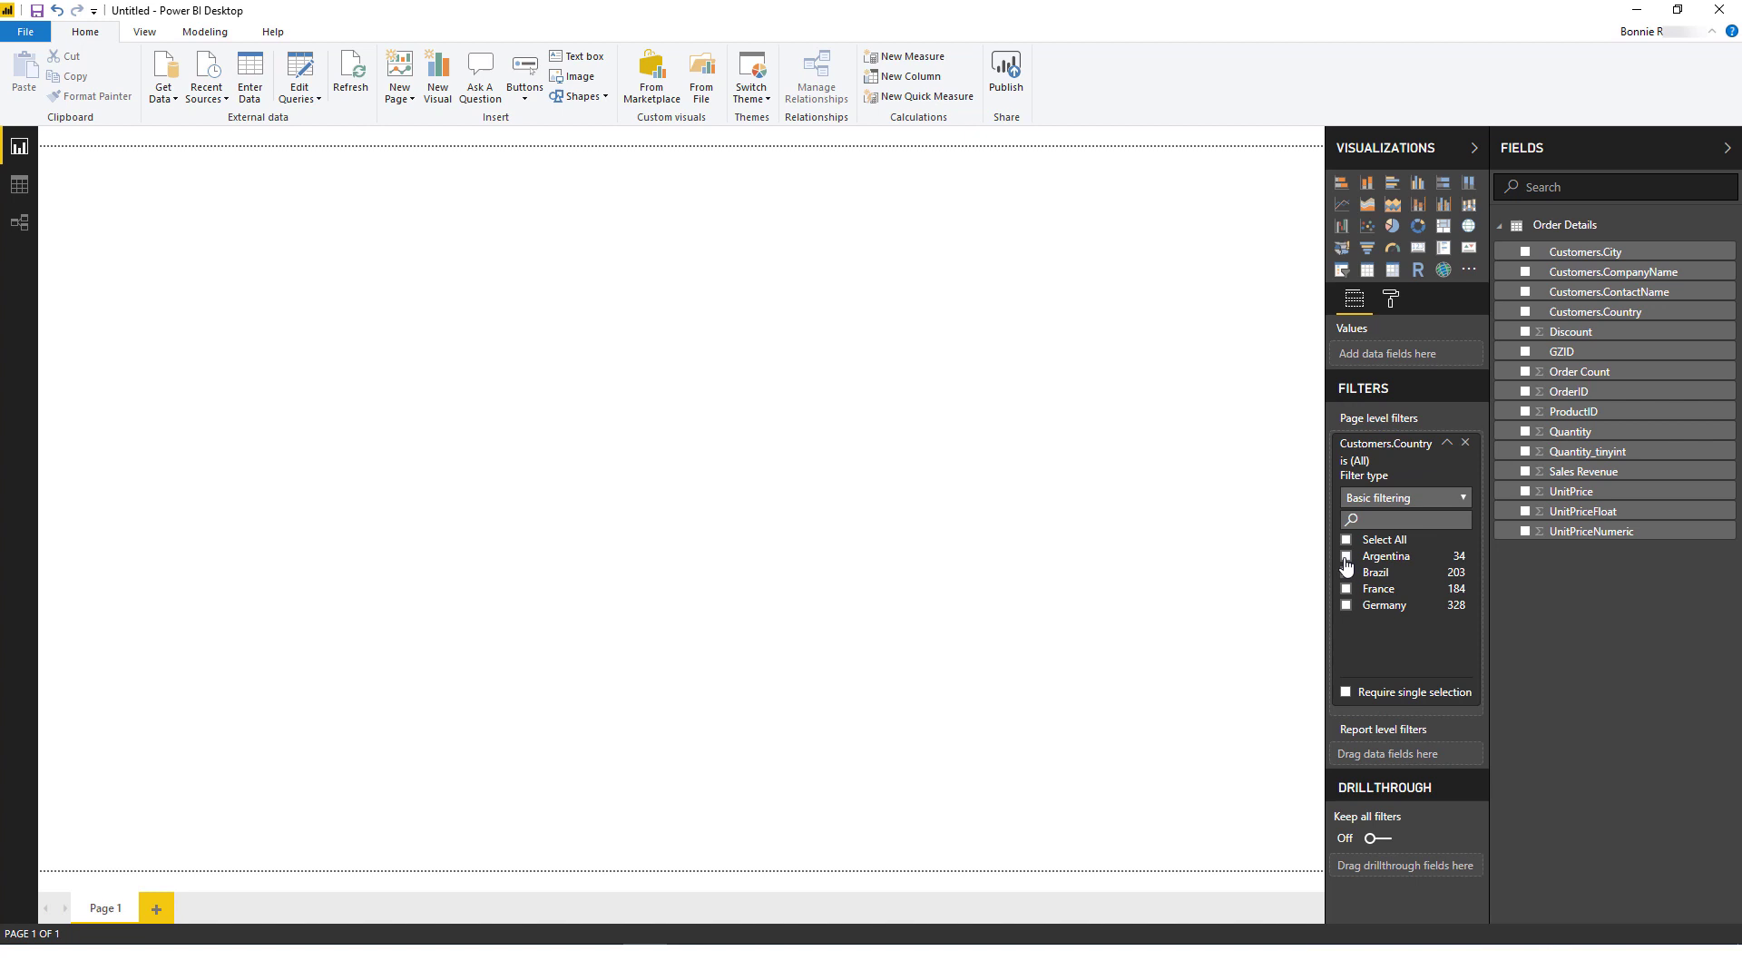
click(1347, 573)
click(1347, 606)
Step: Create and enlarge a table of CompanyName, Country, Quantity and Sales Revenue
drag(1591, 273, 599, 227)
drag(751, 451, 1001, 643)
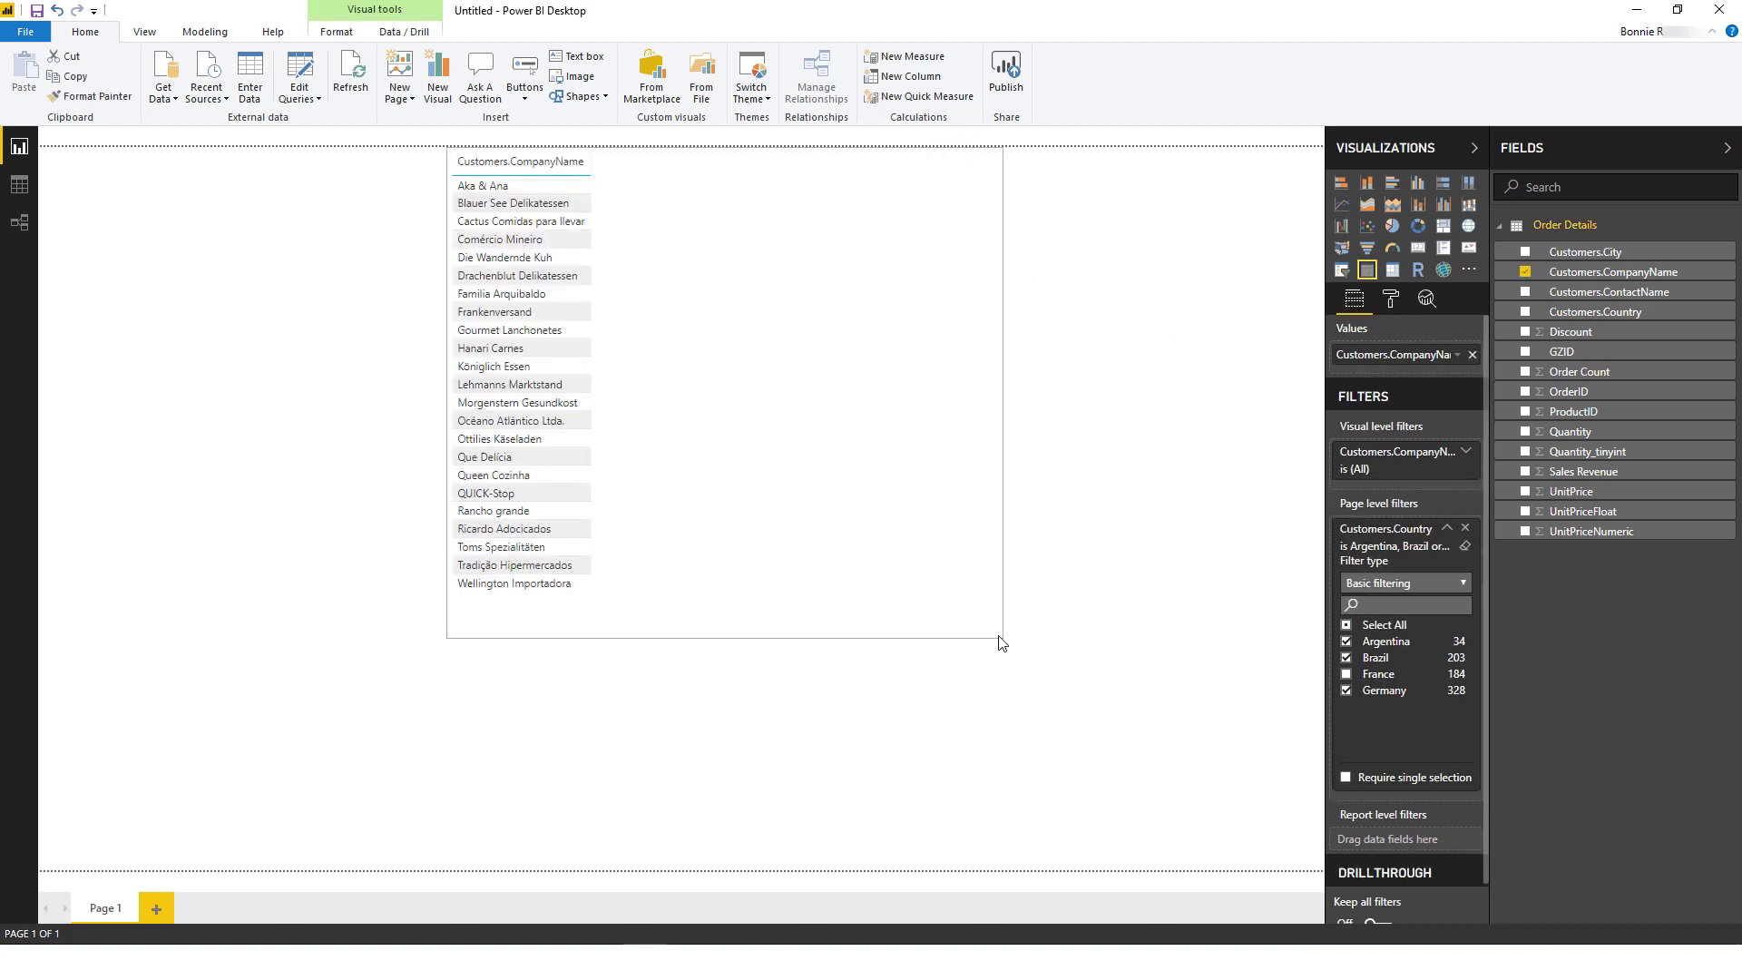
drag(1604, 313, 753, 299)
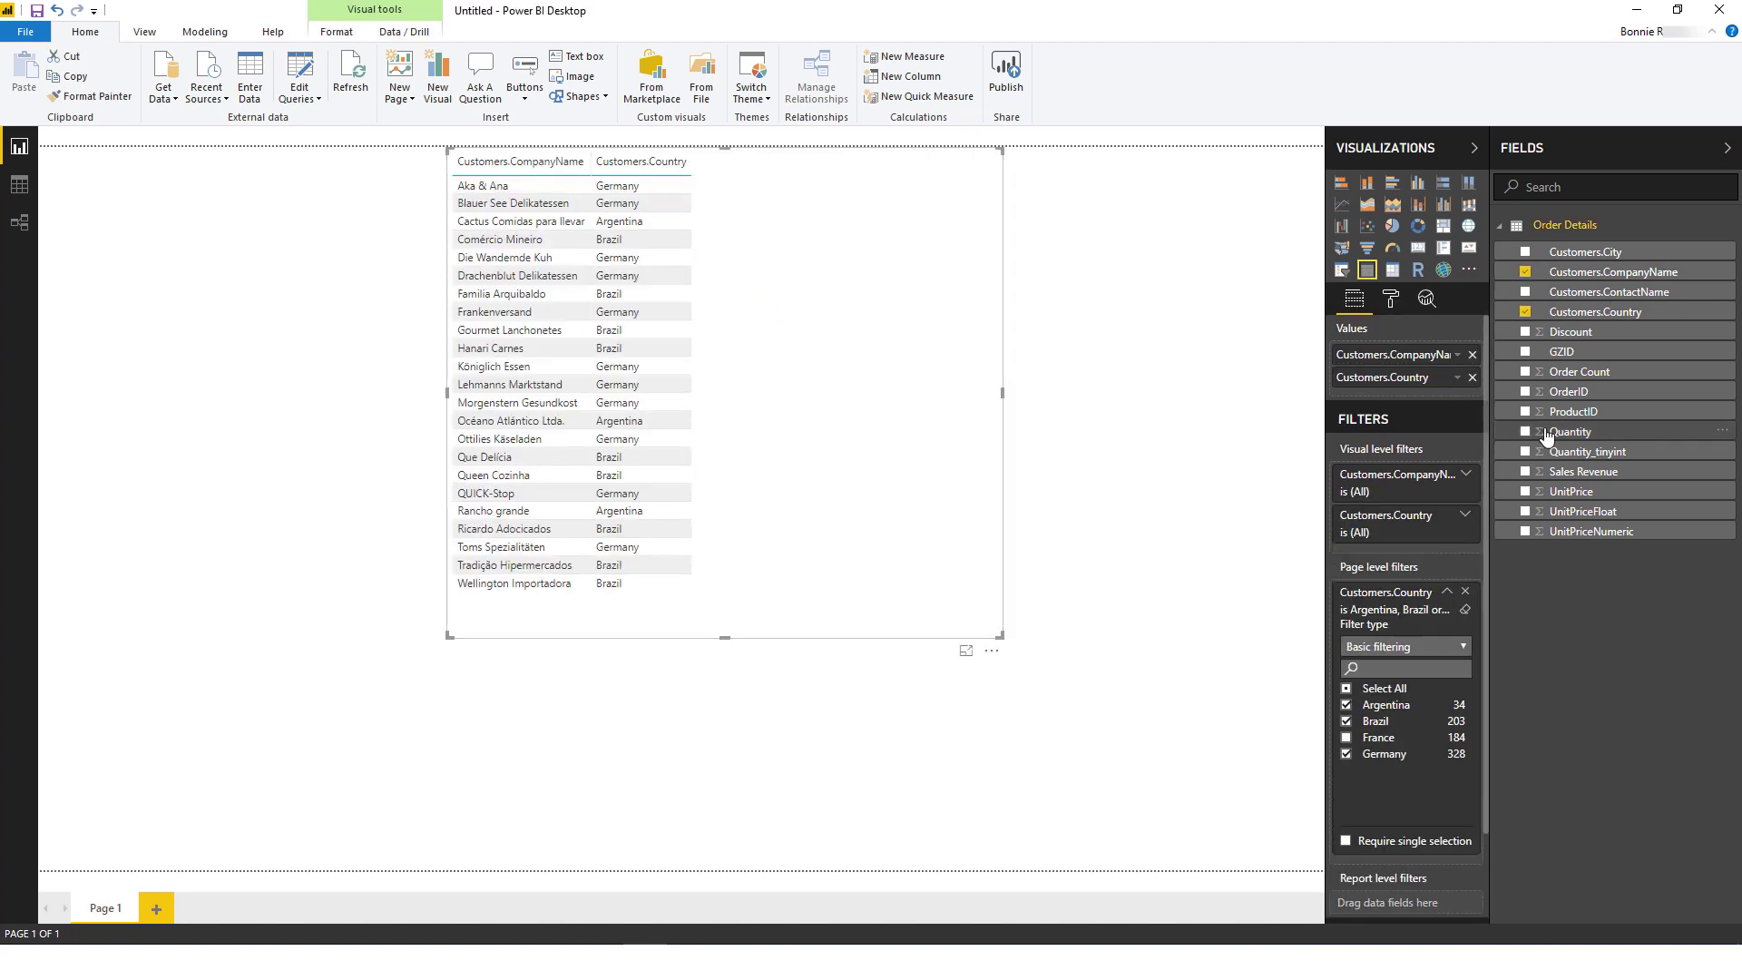
drag(1547, 434, 824, 346)
drag(1559, 478, 816, 381)
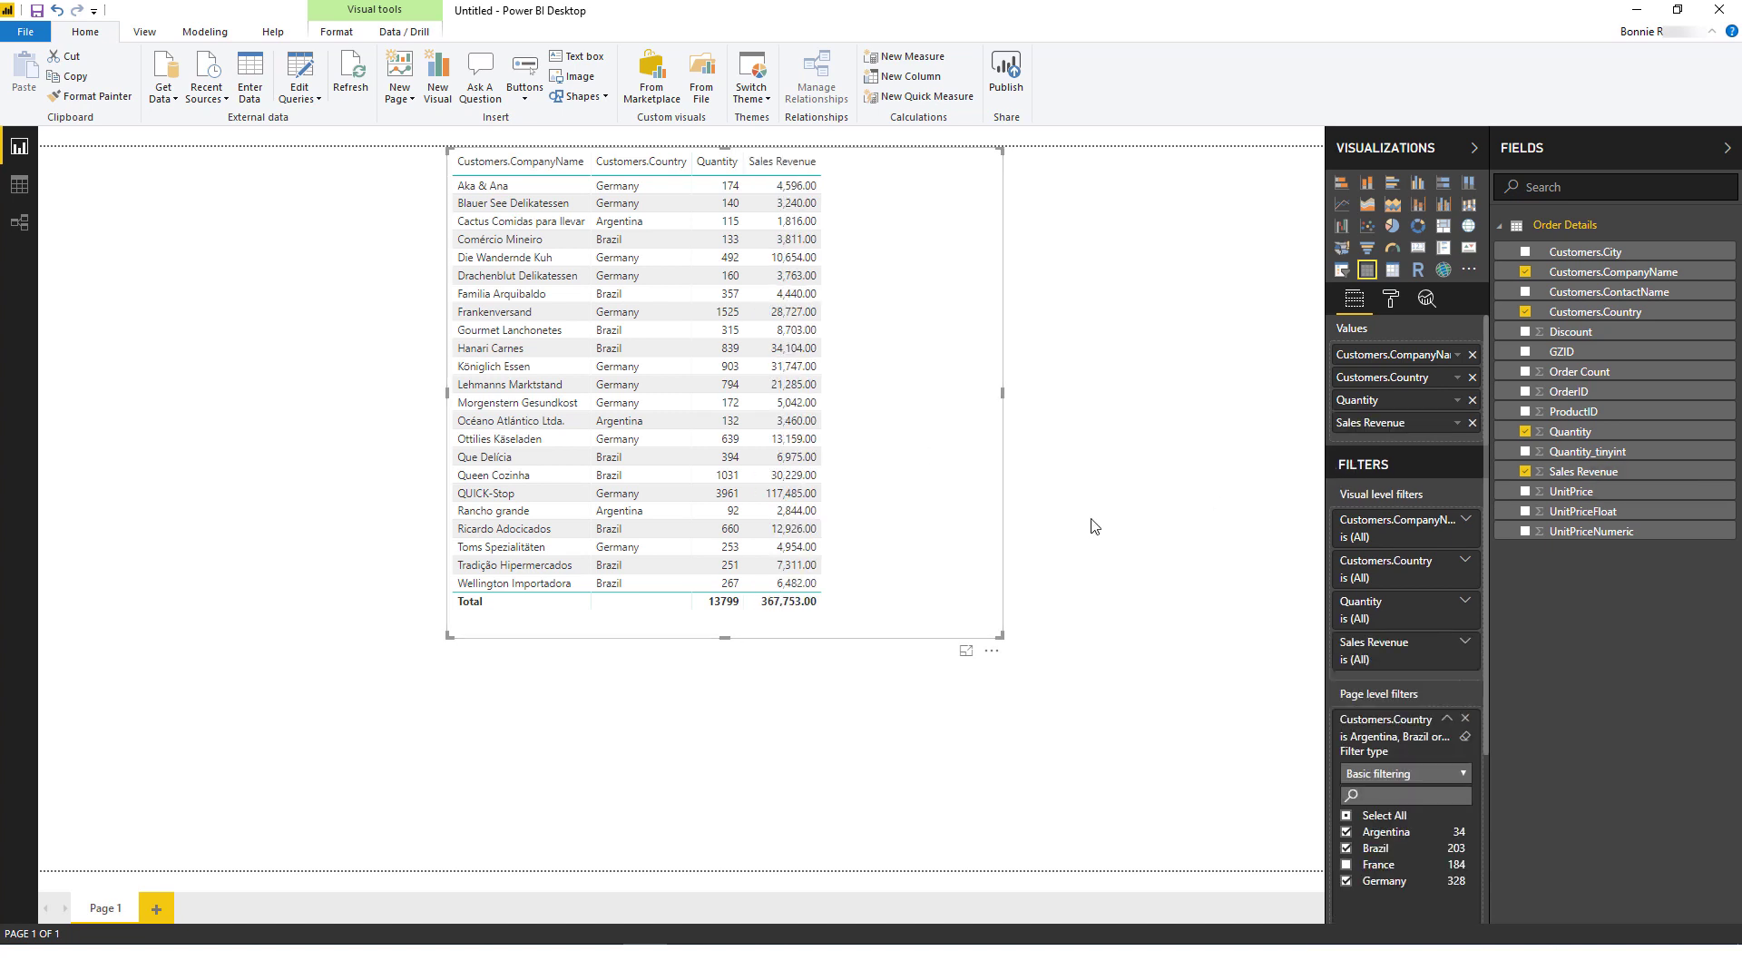
Step: Filter the table to the eight companies Aka & Ana through Frankenversand
click(1465, 519)
click(1347, 632)
click(1346, 648)
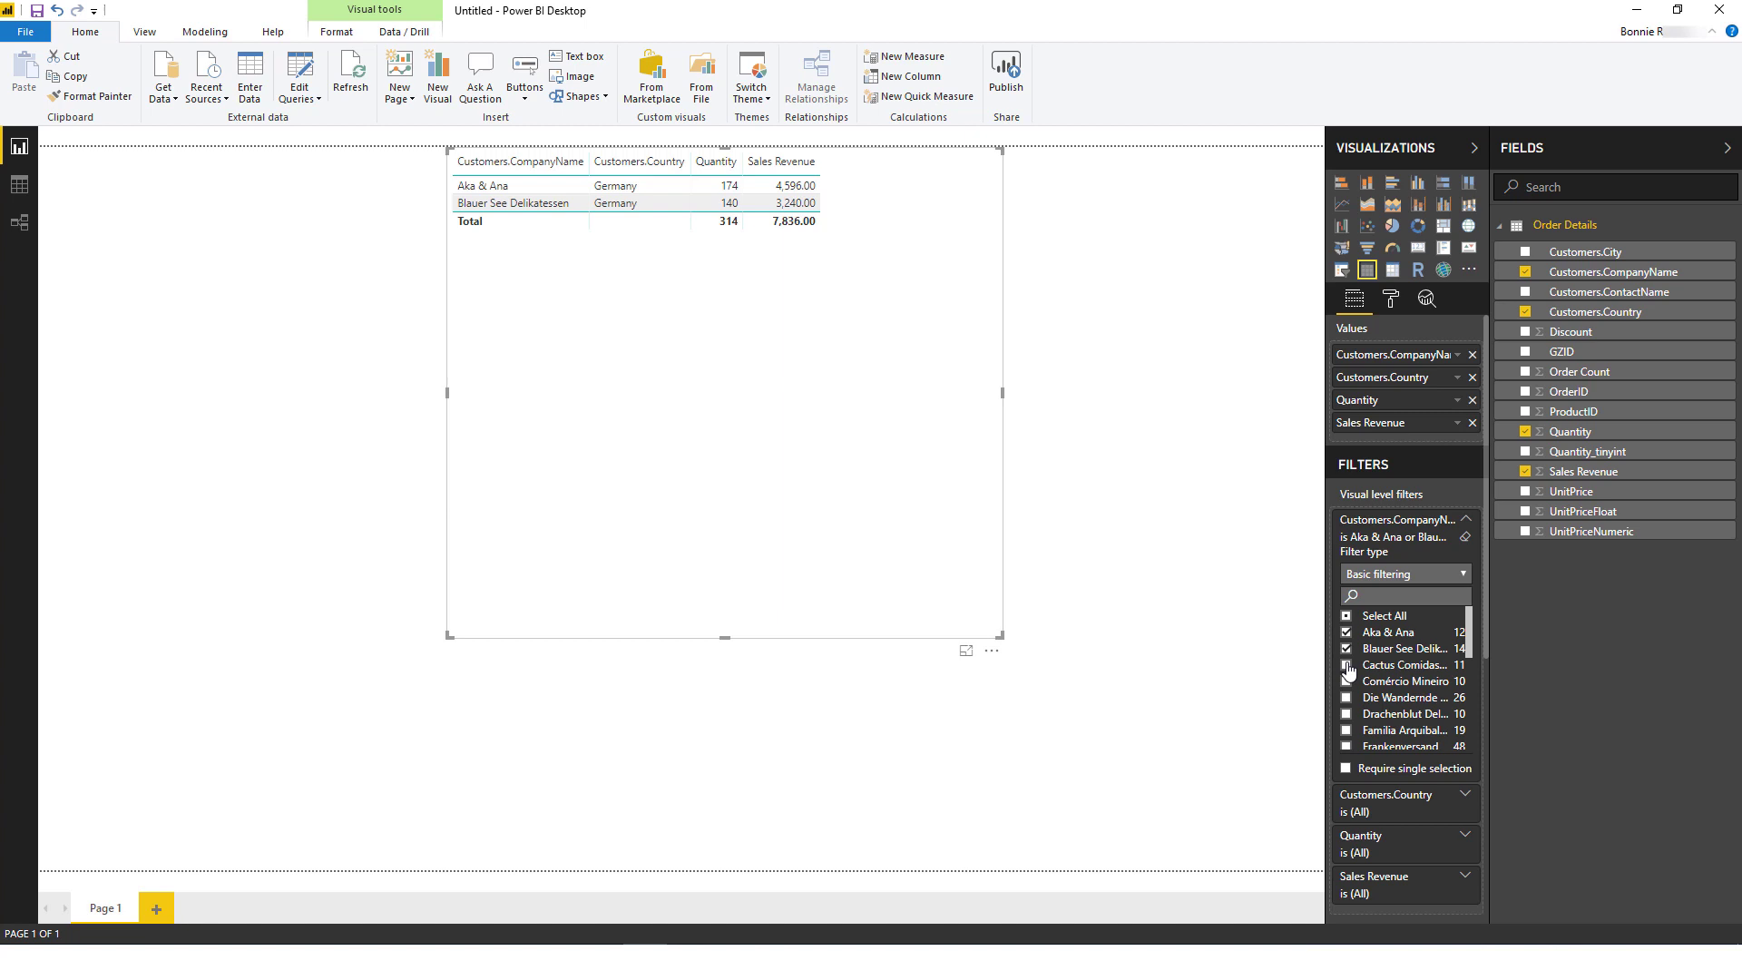
click(1347, 665)
click(1346, 681)
click(1346, 696)
click(1347, 713)
click(1346, 730)
click(1346, 746)
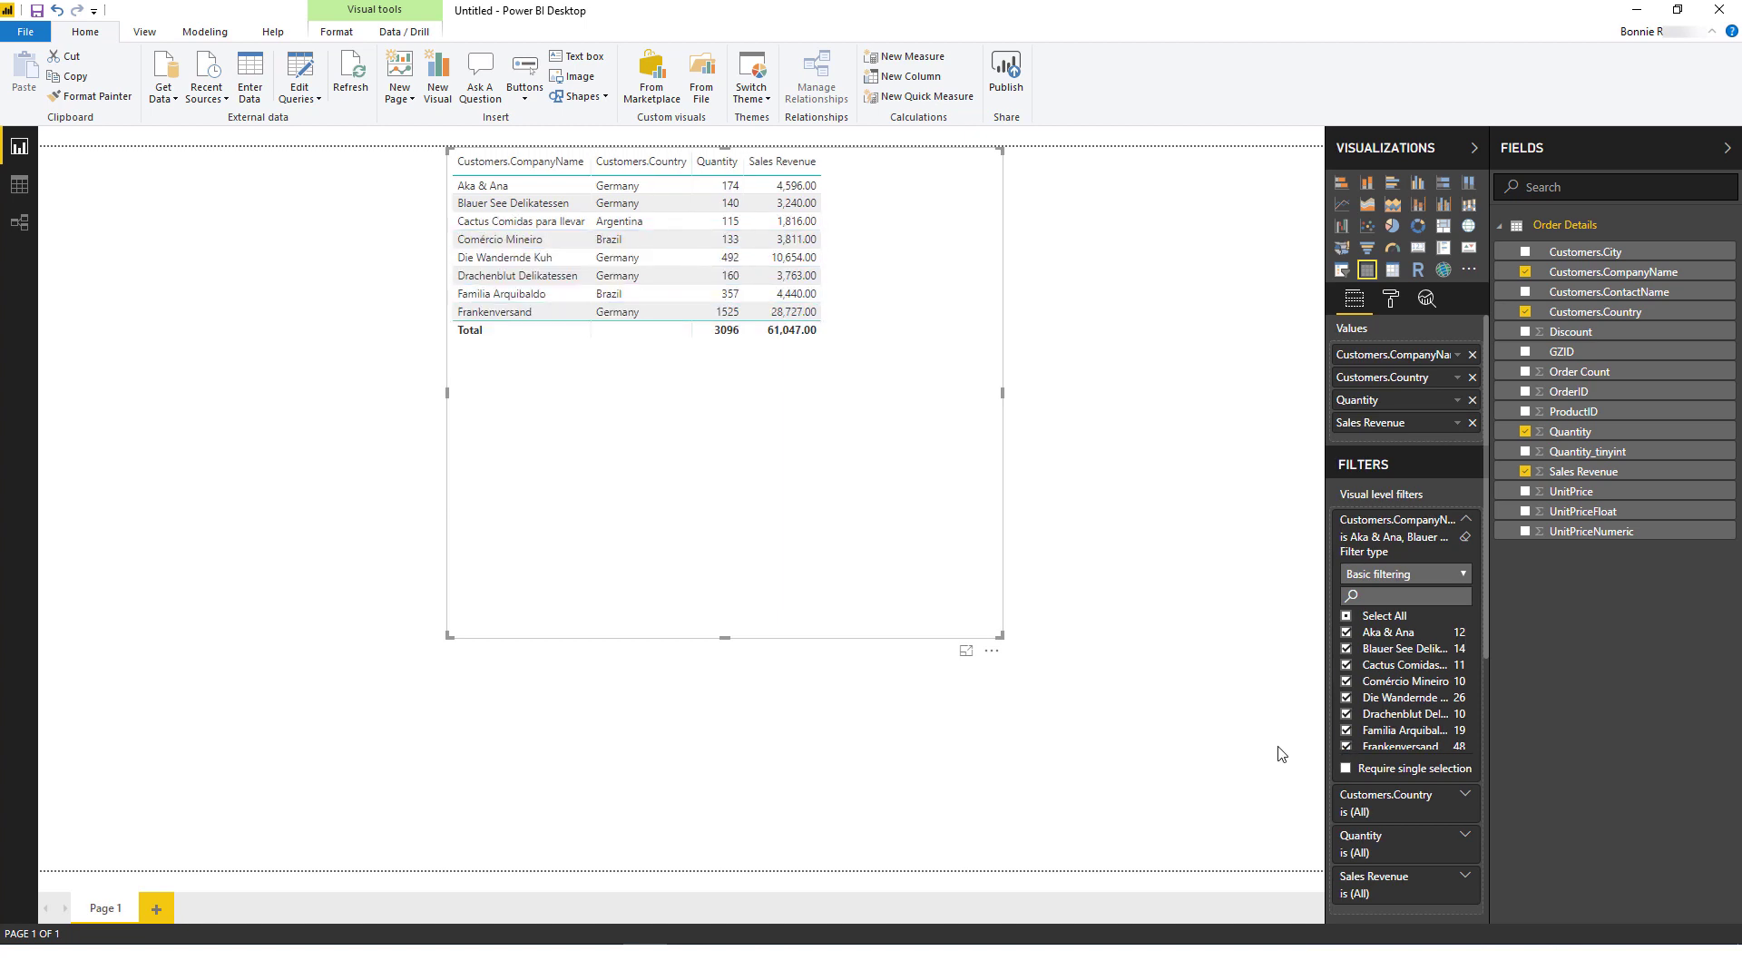
Step: Convert the table to a stacked bar chart, then a pie chart, and finally a map
click(1341, 186)
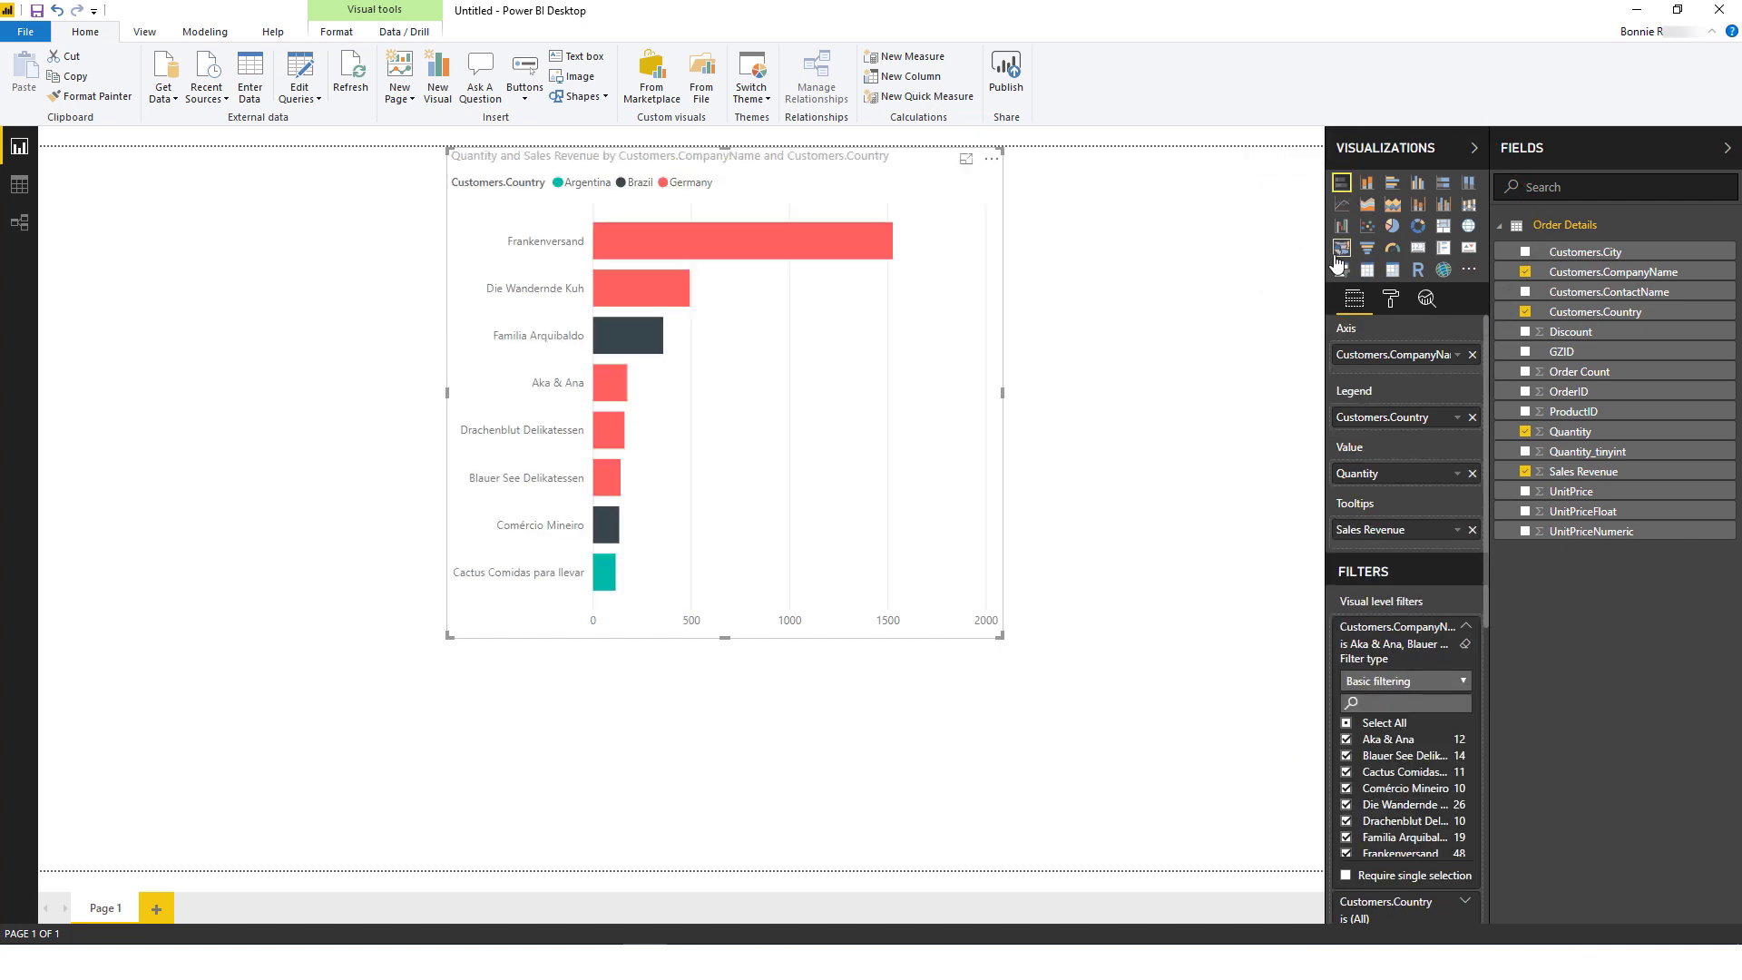
click(1393, 226)
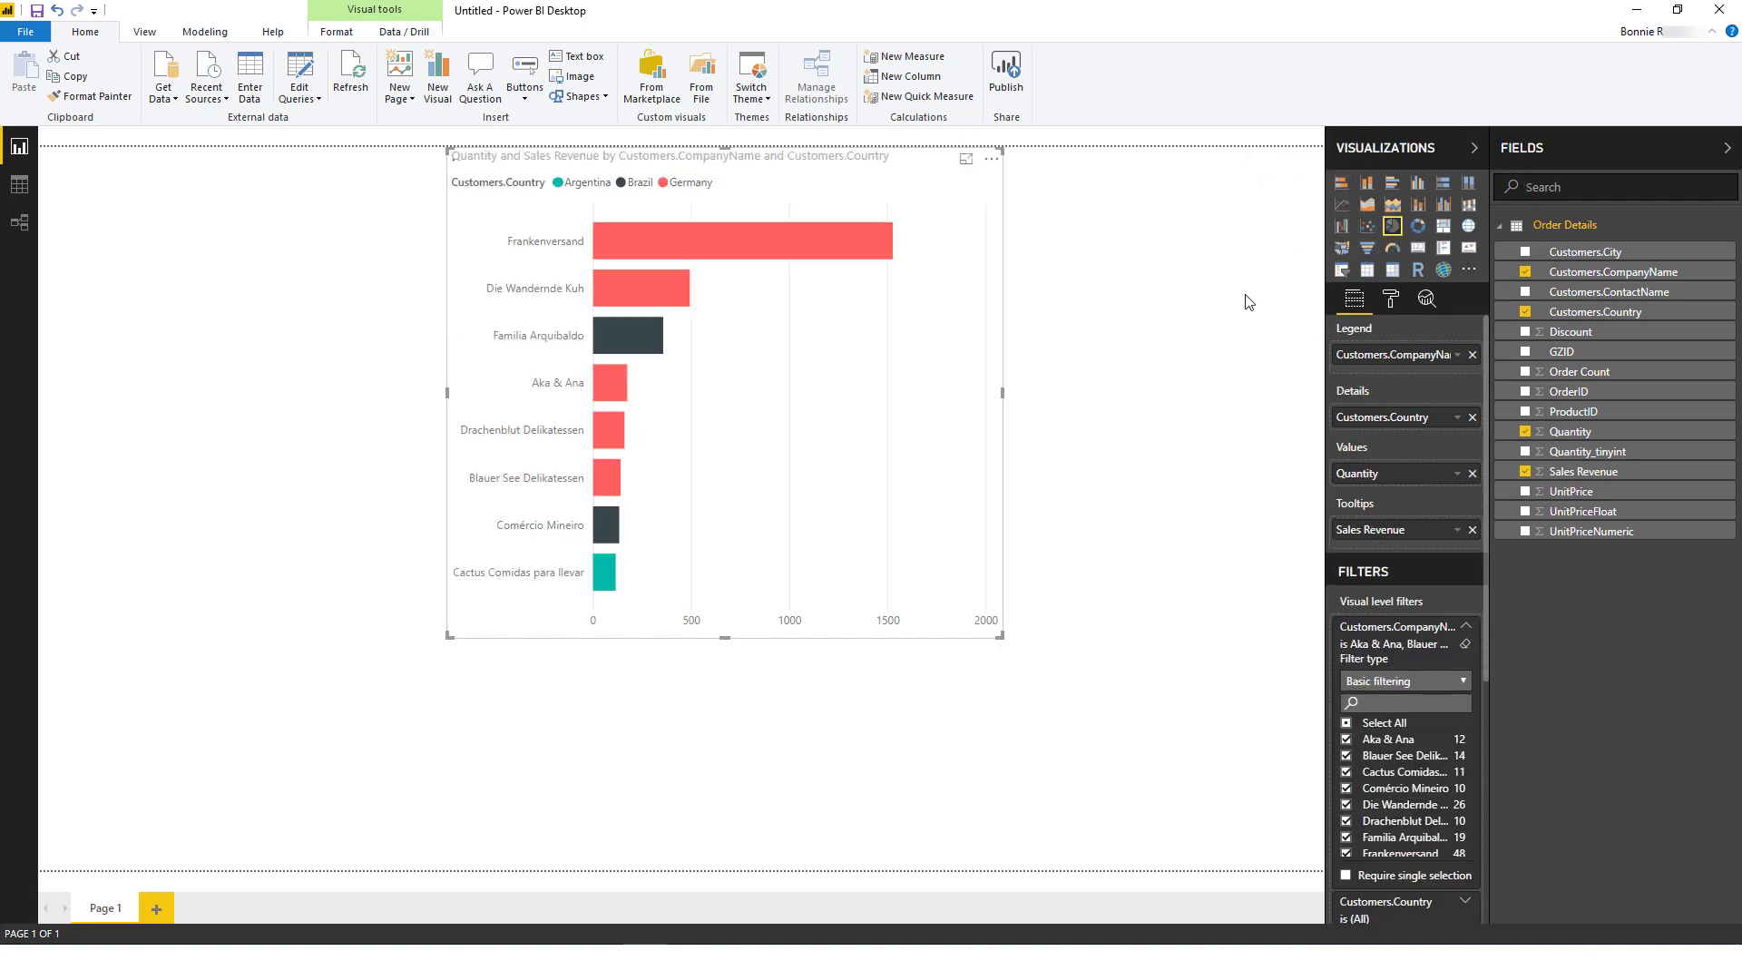
click(1469, 227)
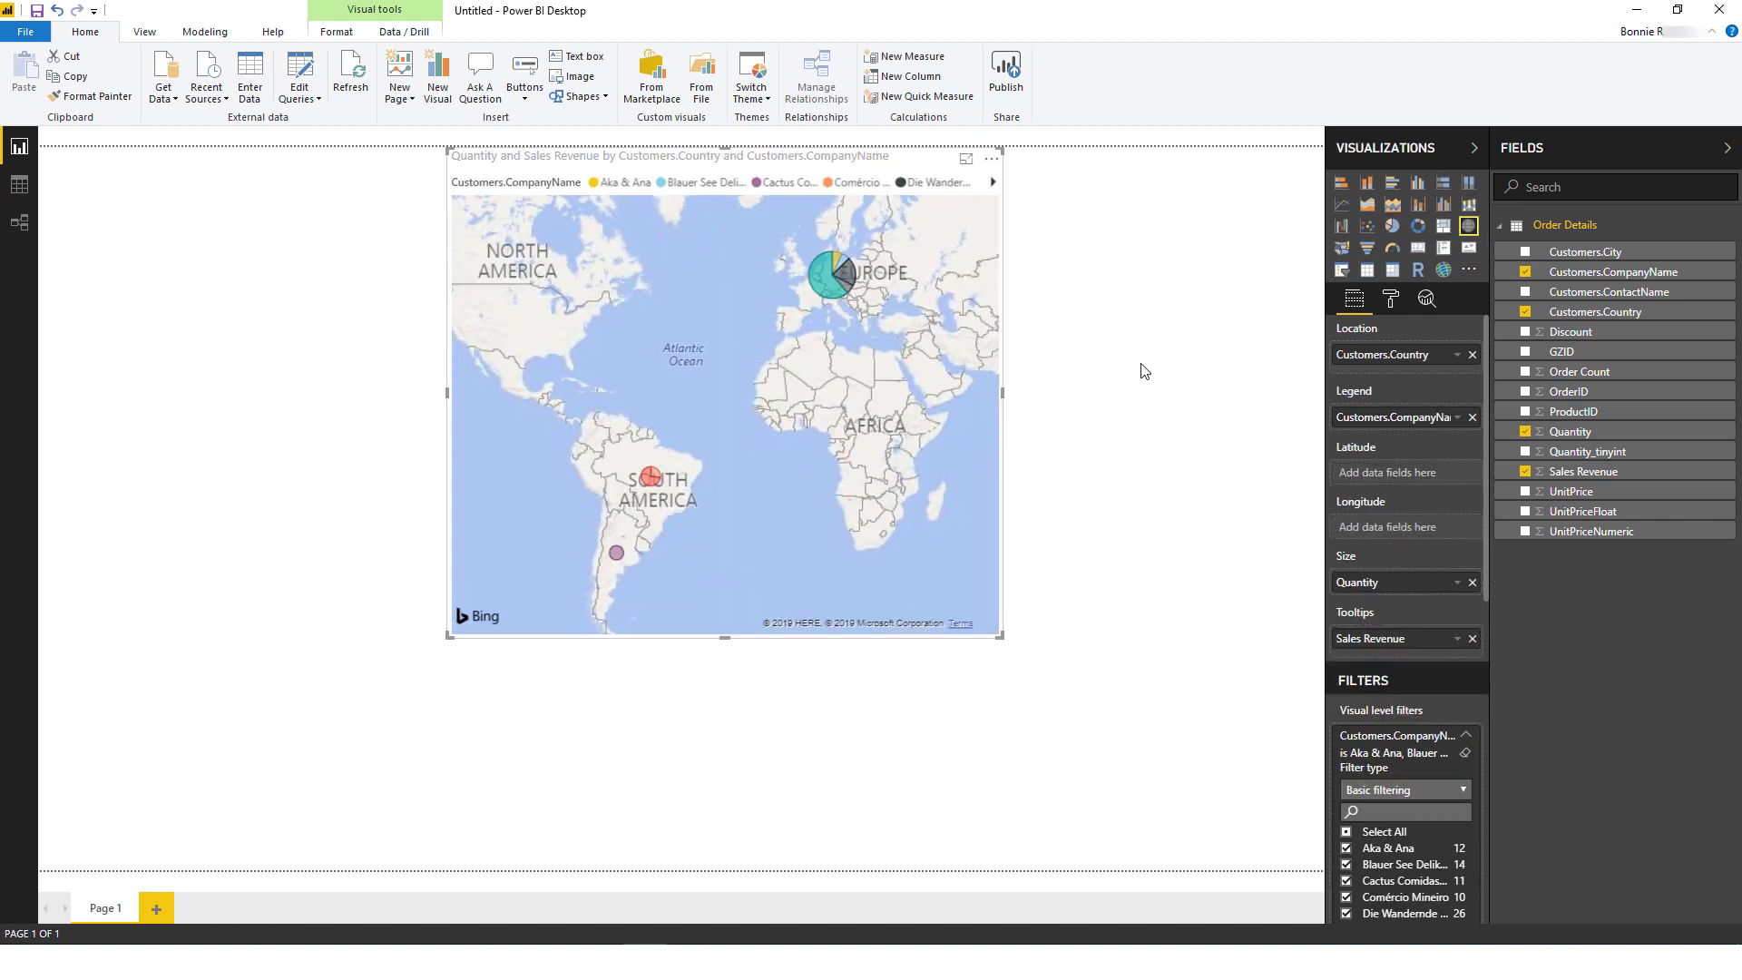